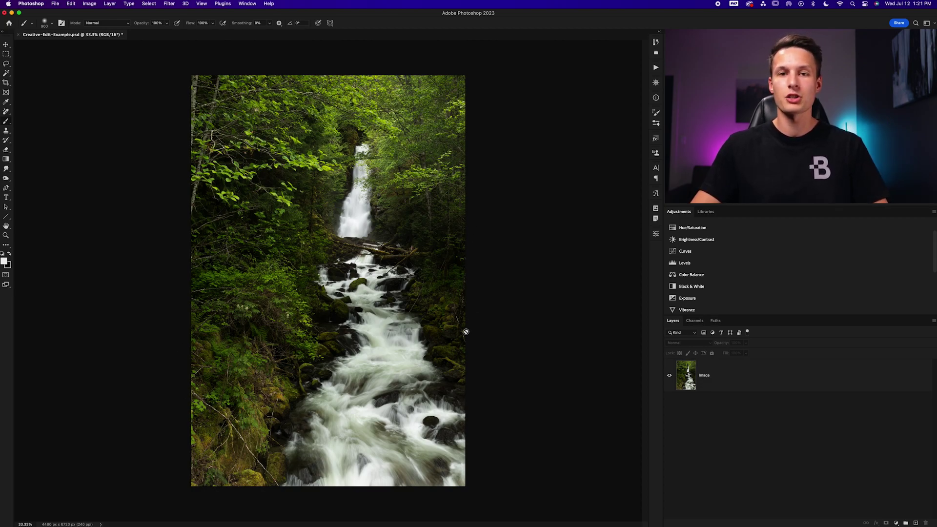
Add a Hue/Saturation adjustment above the Image layer, target Yellows by sampling the foliage, and set Hue to -30
left_click(715, 379)
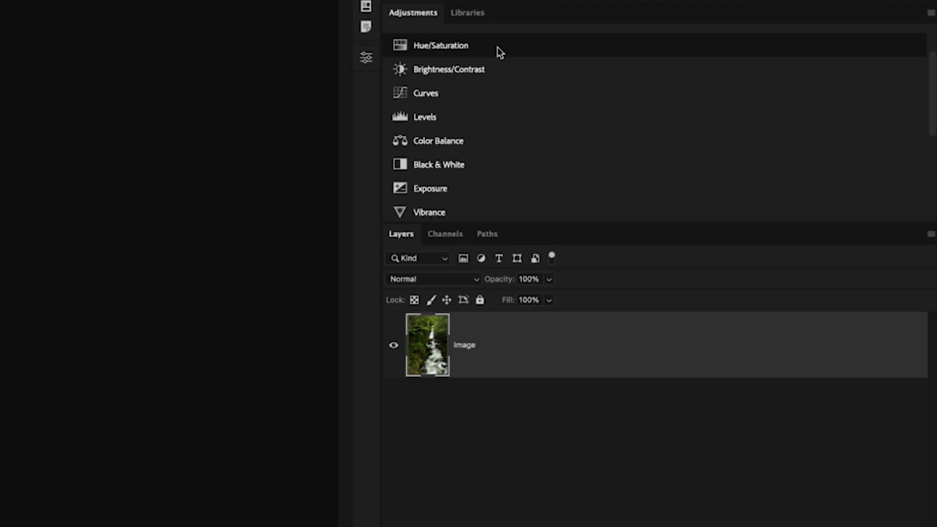
left_click(497, 47)
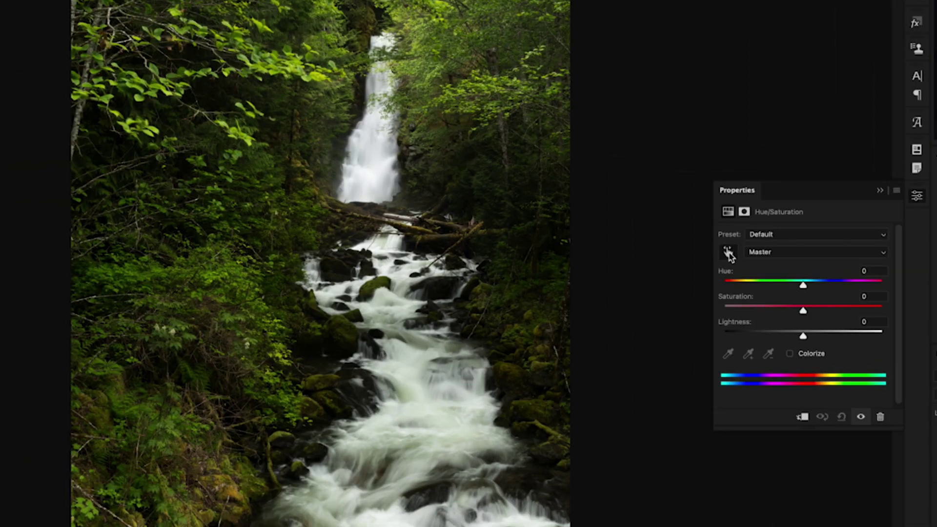
left_click(730, 253)
left_click(163, 82)
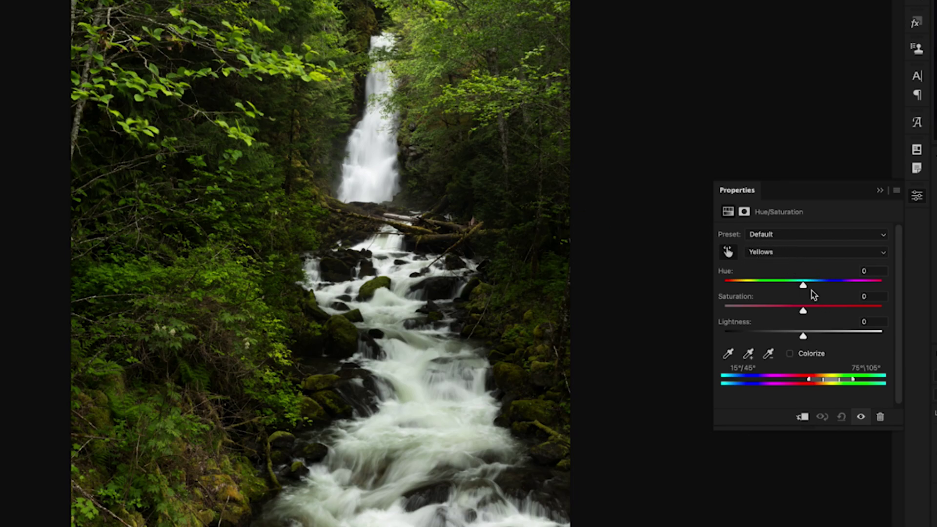
left_click_drag(804, 290, 785, 288)
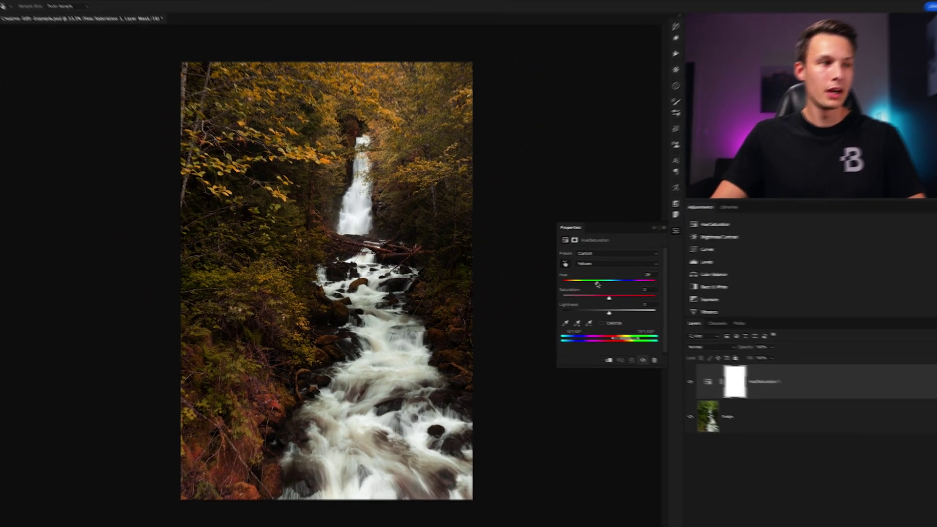
left_click_drag(582, 284, 581, 284)
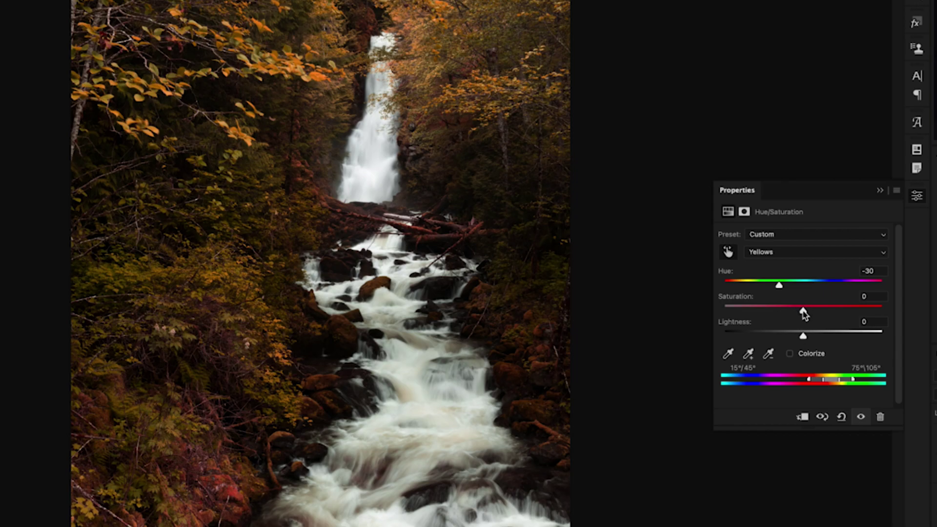
Set the Yellows Saturation to +8 and Lightness to +2 in the first Hue/Saturation adjustment
left_click_drag(803, 313, 811, 314)
left_click_drag(805, 339, 796, 339)
left_click_drag(796, 338, 806, 339)
left_click(728, 253)
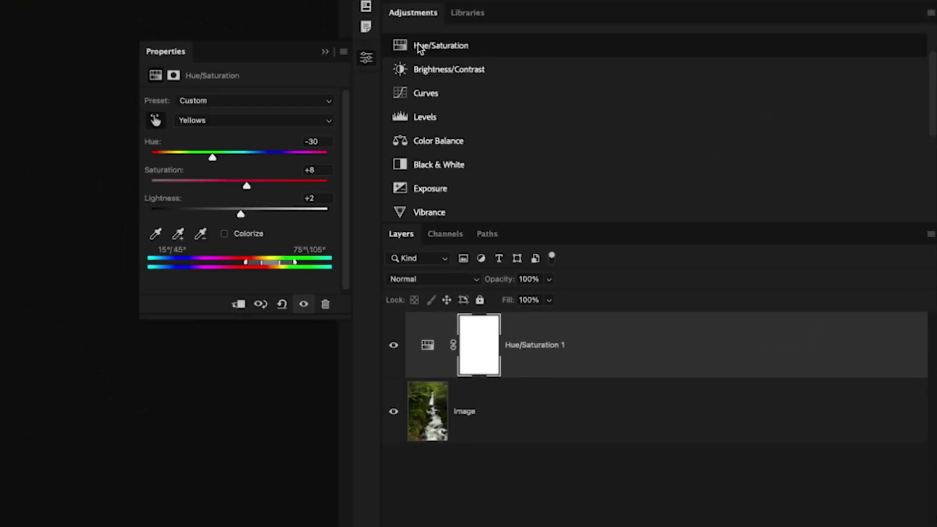
Add a second Hue/Saturation adjustment, sample the tinted water to target Yellows, and set Hue +4, Saturation -23, Lightness +16
left_click(421, 44)
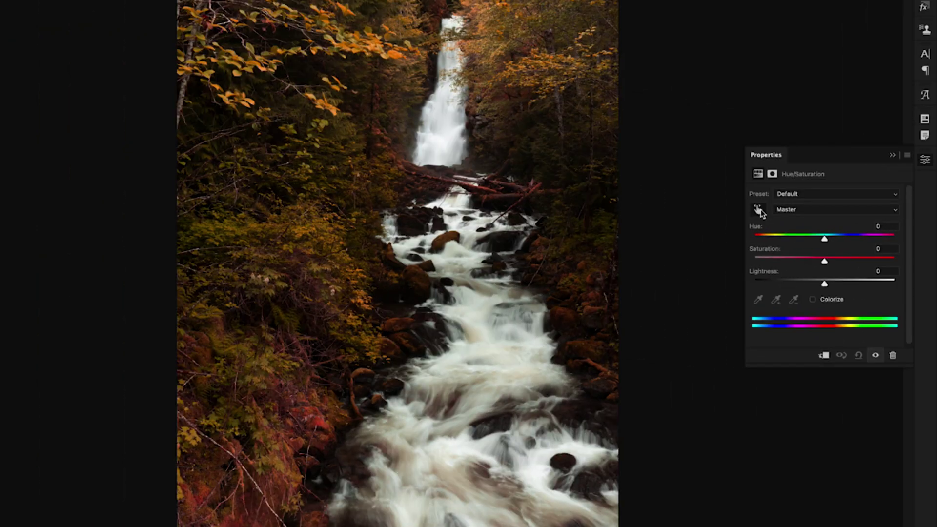
left_click(759, 210)
left_click(482, 476)
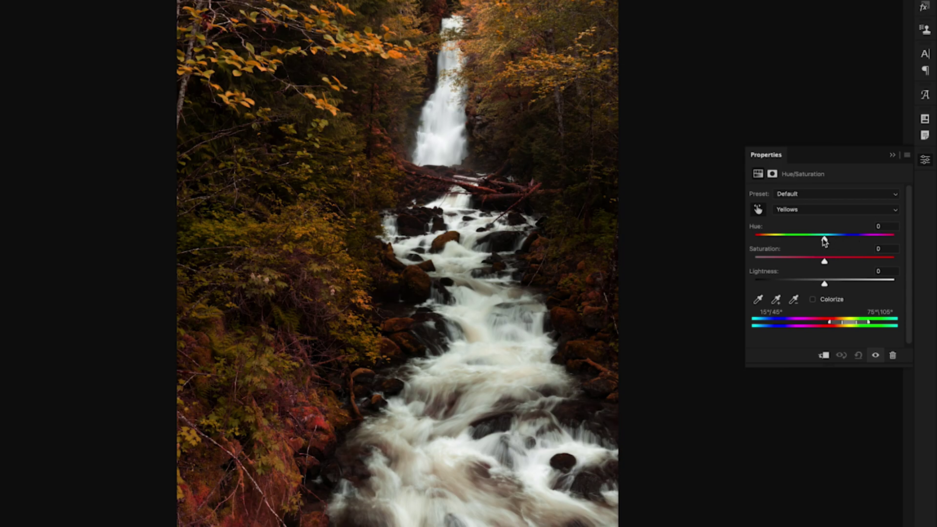
left_click_drag(825, 239, 828, 242)
left_click_drag(824, 263, 810, 263)
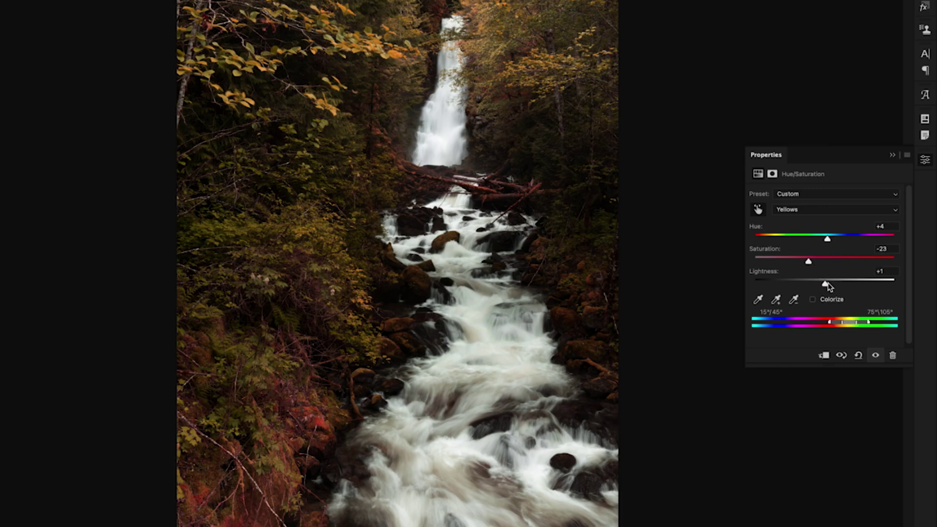
left_click_drag(834, 286, 837, 287)
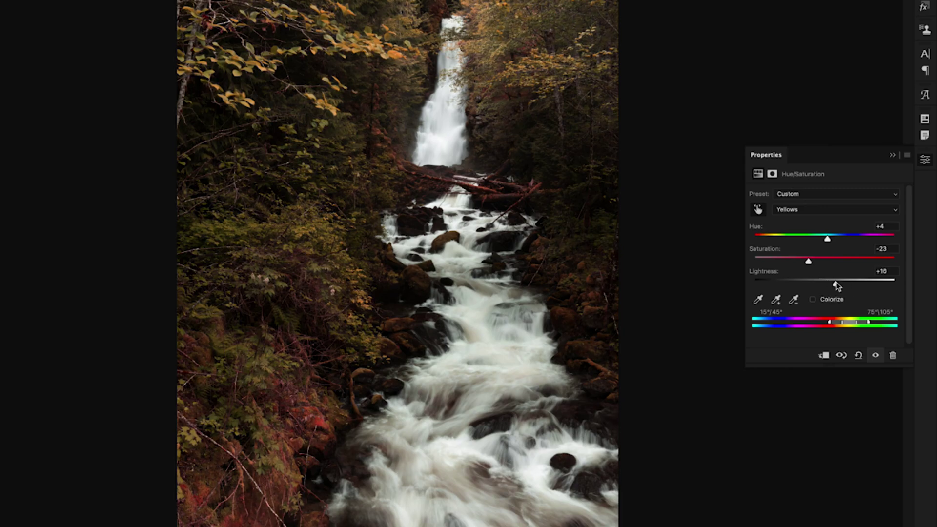
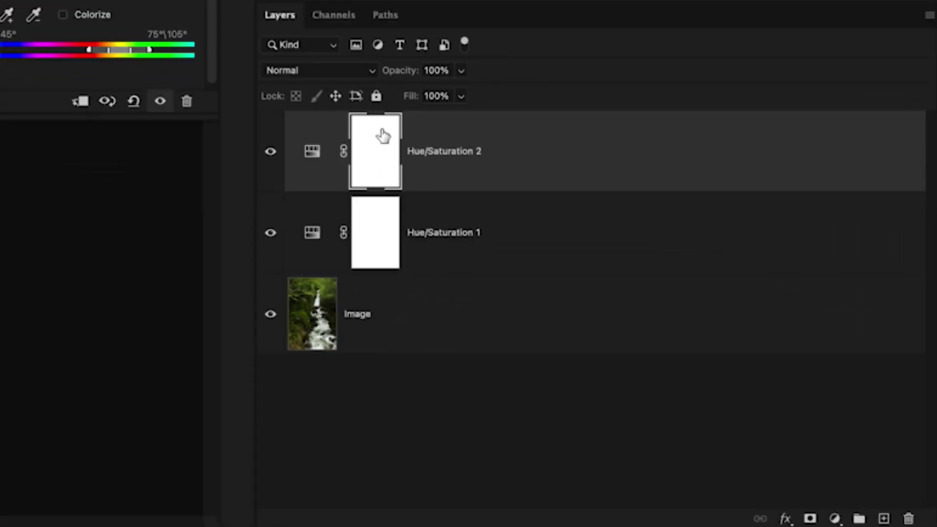
Invert the second Hue/Saturation layer's mask to black and activate a Soft Round brush with 0% hardness
key("super+i")
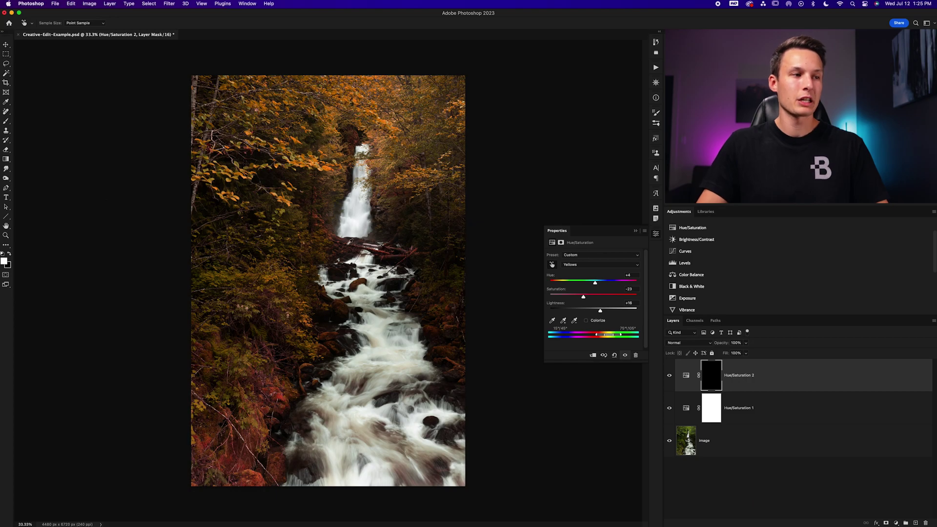
key("b")
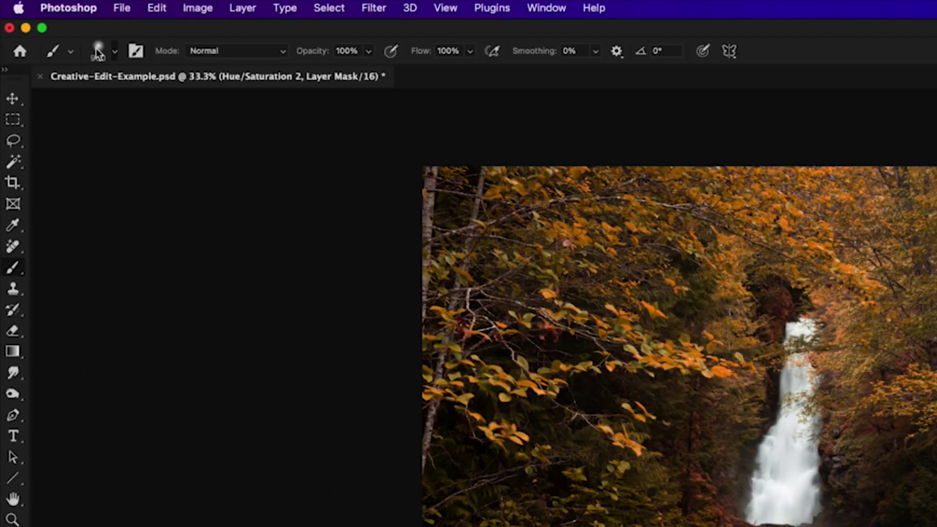
left_click(95, 48)
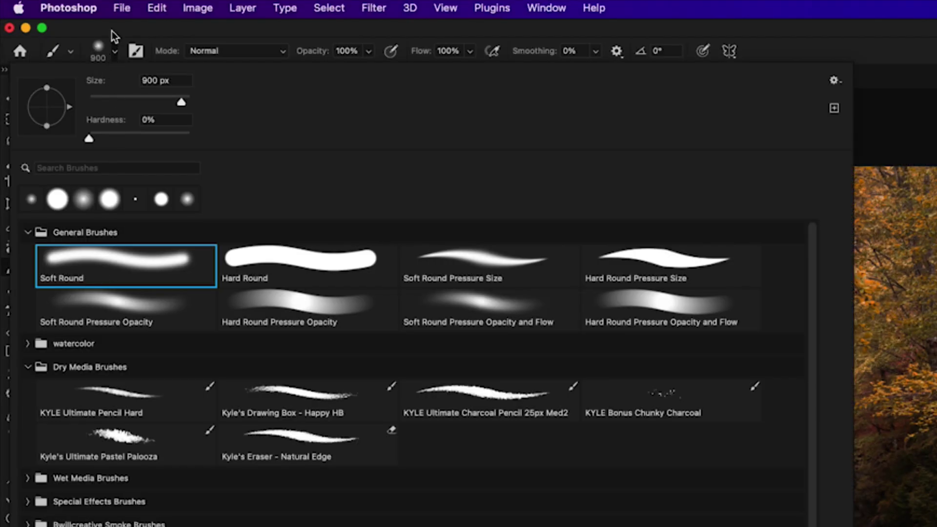
left_click(327, 37)
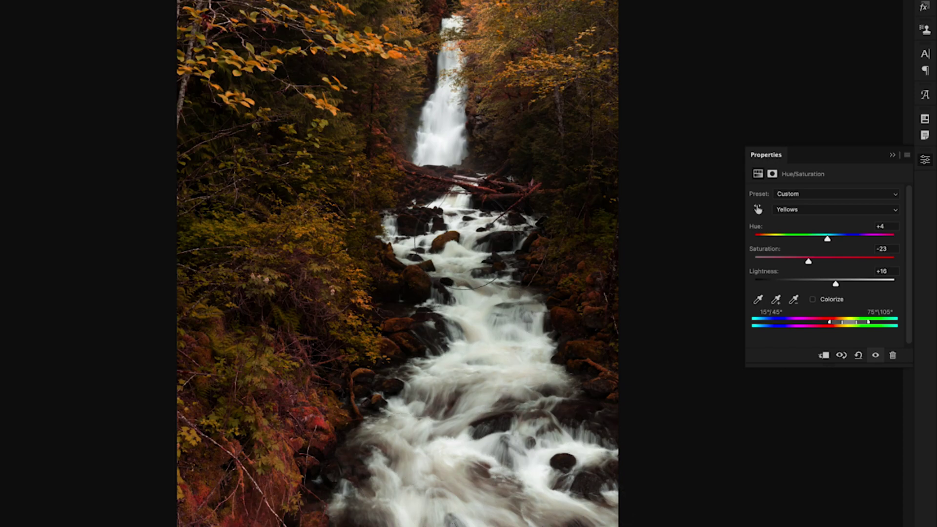
Paint white over the waterfall and stream on the Hue/Saturation 2 mask, reducing the brush to 175 px
key("bracketleft")
key("bracketleft")
key("bracketleft")
key("bracketleft")
key("bracketleft")
key("bracketleft")
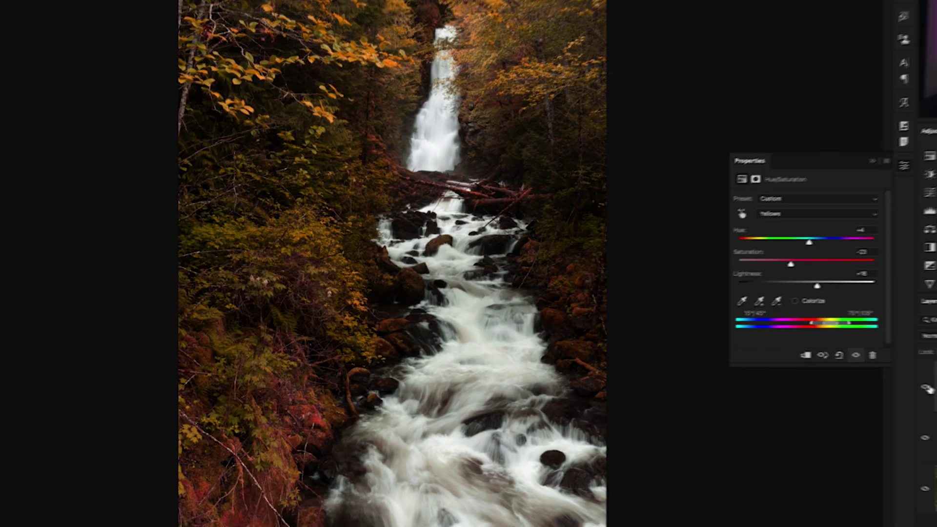
Compare the water's color with and without the Hue/Saturation 2 layer
left_click(672, 376)
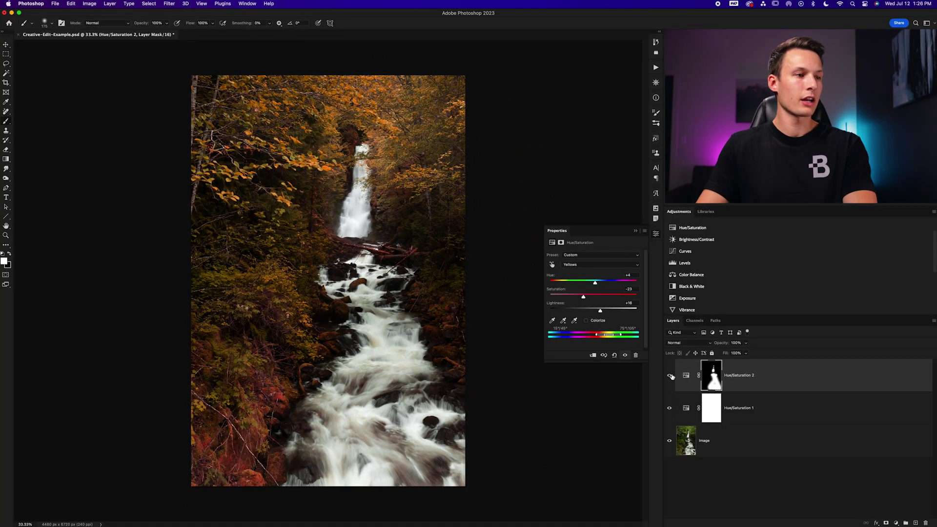
left_click(671, 375)
left_click(670, 376)
left_click(670, 375)
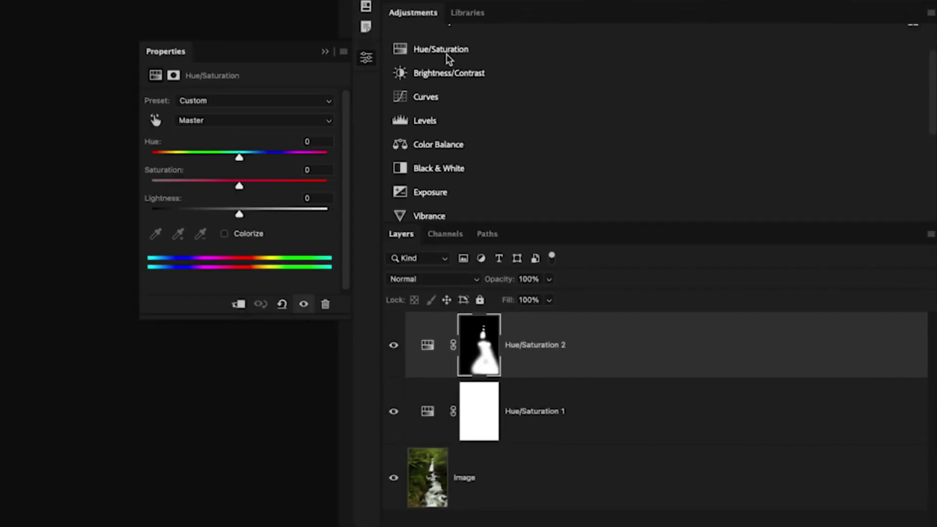
Add a Selective Color adjustment and fill its mask using Apply Image with Merged layer, RGB channel, Normal blending, 100% opacity
scroll(703, 247, "down", 3)
scroll(481, 117, "down", 1)
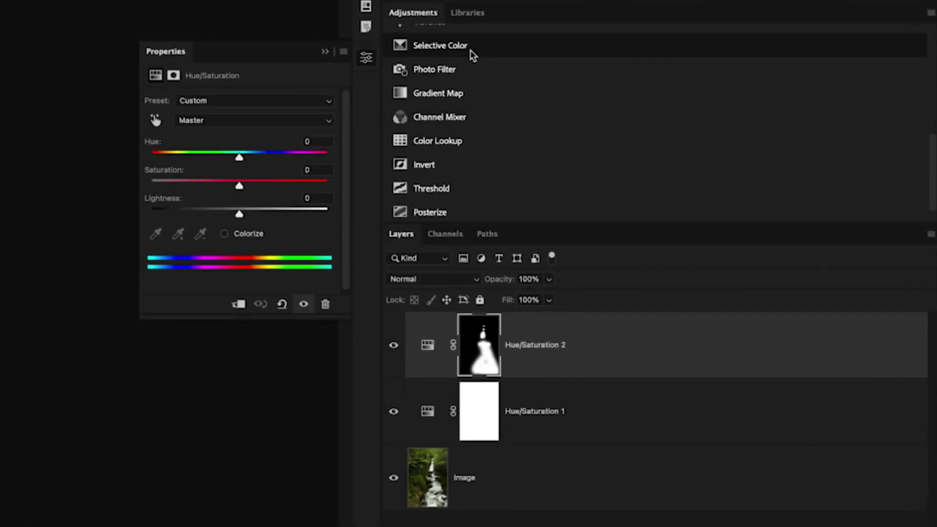
left_click(440, 47)
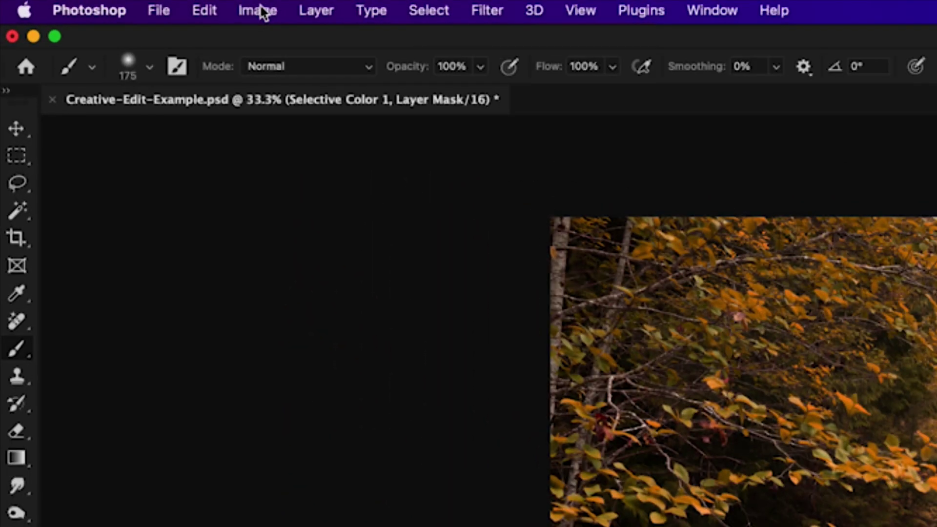
left_click(90, 4)
left_click(318, 312)
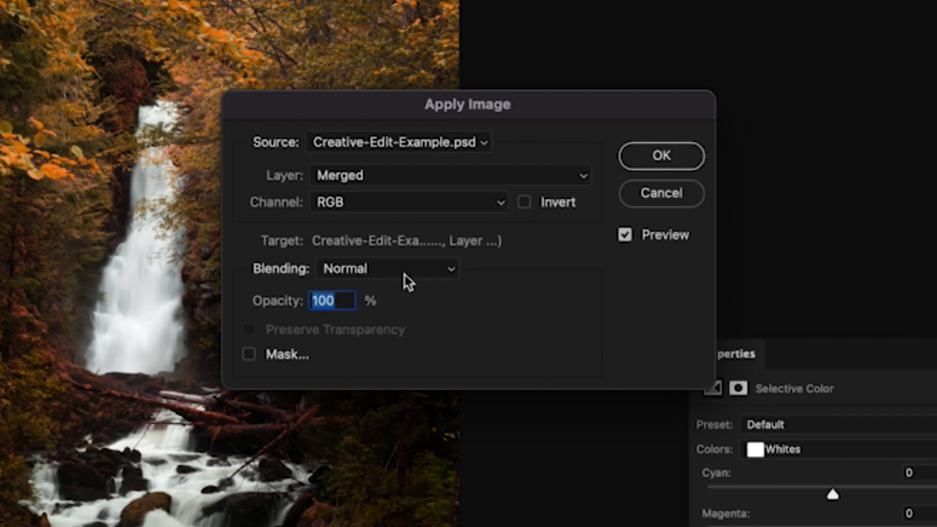
left_click(663, 157)
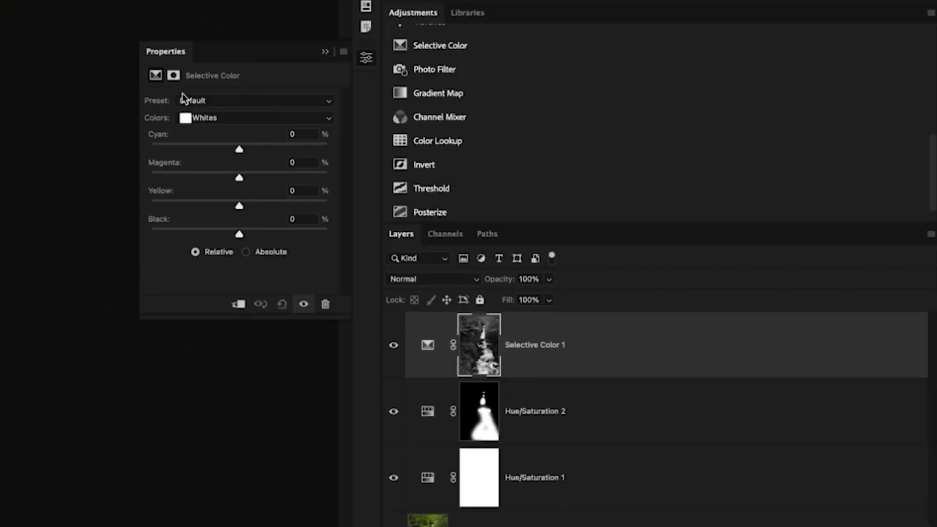
Adjust the Blacks in Selective Color to Cyan -8, Magenta +8, Yellow +18 and Black +17
left_click(187, 121)
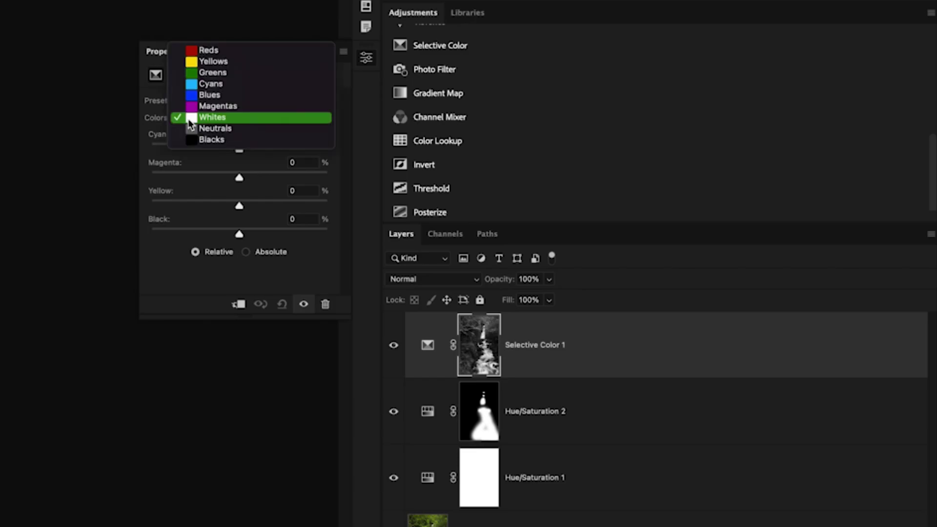
left_click(193, 141)
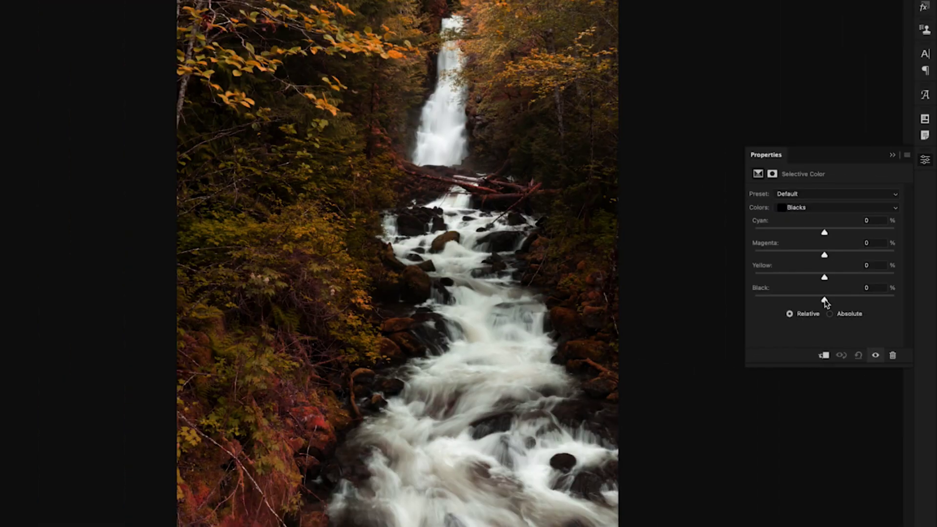
mouse_move(826, 303)
left_mouse_down()
mouse_move(835, 303)
mouse_move(802, 303)
mouse_move(840, 304)
left_mouse_up()
left_click_drag(831, 277, 838, 279)
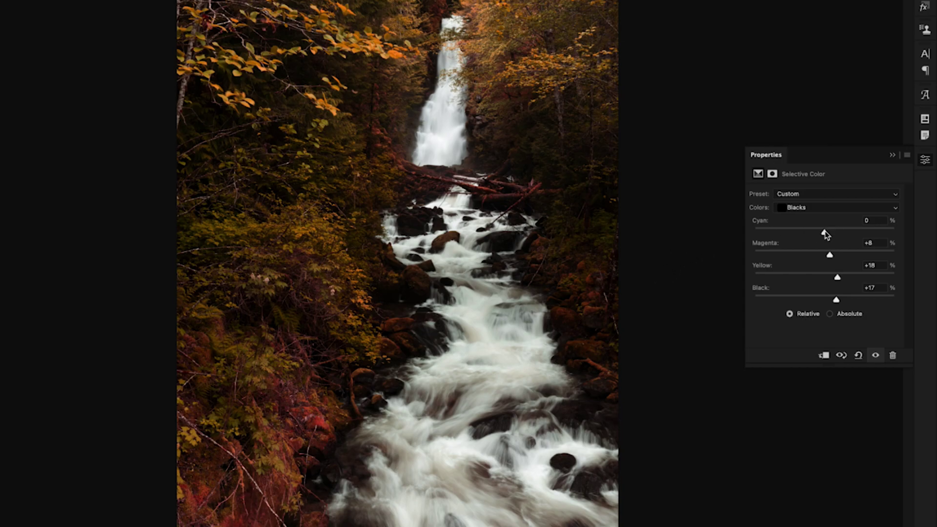
left_click_drag(825, 231, 819, 235)
Adjust the Neutrals in Selective Color to Yellow +8 and Black -3, with Cyan slightly reduced
left_click(811, 213)
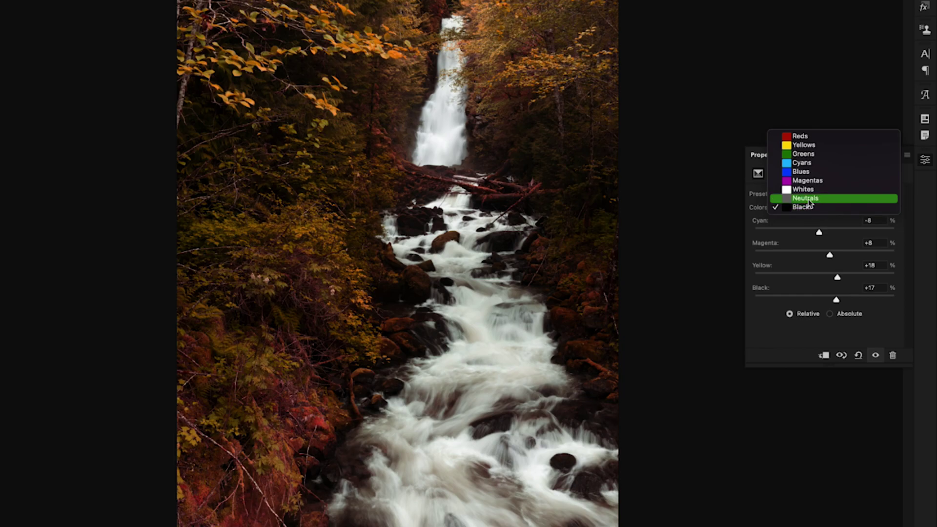
left_click(810, 200)
left_click_drag(824, 300, 828, 299)
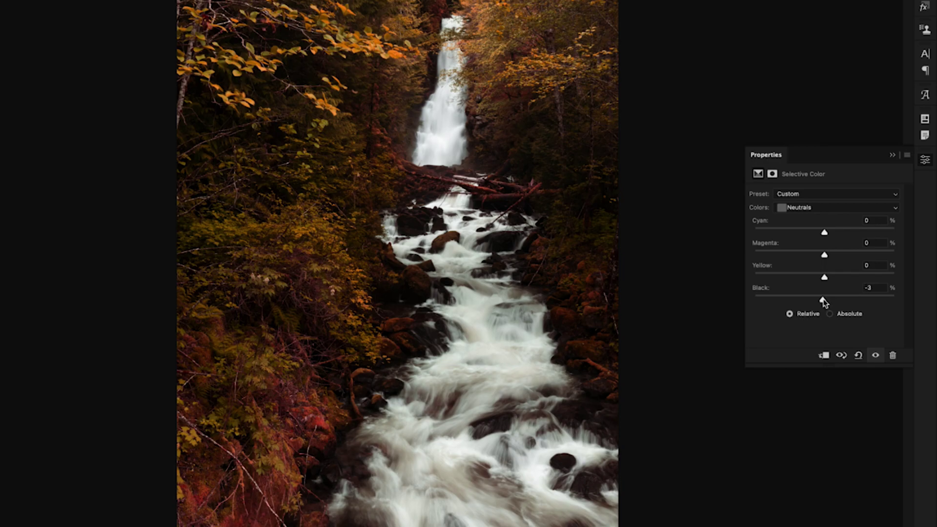
left_click_drag(826, 281, 828, 281)
left_click_drag(825, 236, 822, 237)
Adjust the Selective Color Whites to Cyan +18, Magenta +3, Yellow -3 and Black -15, and compare the layer on and off
left_click(822, 212)
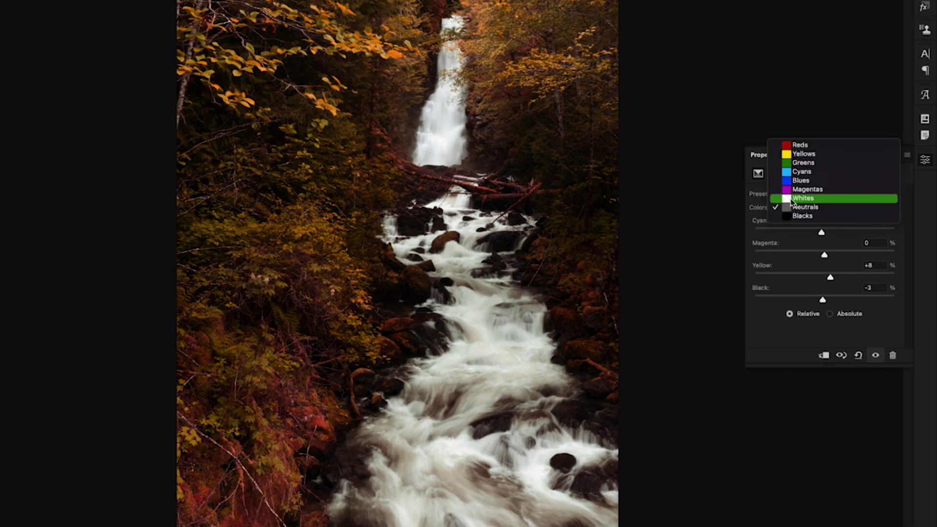
left_click(813, 198)
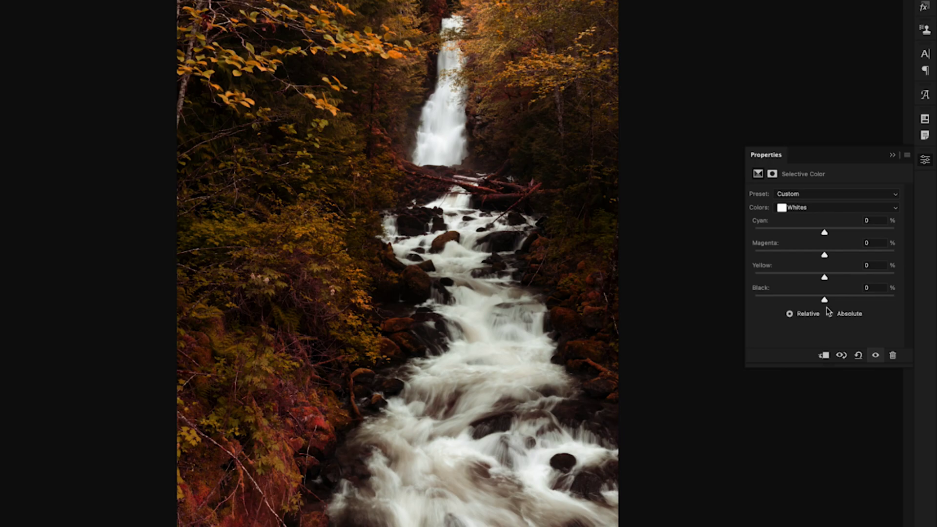
mouse_move(813, 301)
left_mouse_down()
mouse_move(794, 300)
mouse_move(874, 303)
mouse_move(806, 301)
mouse_move(827, 303)
mouse_move(816, 305)
left_mouse_up()
left_click_drag(832, 279, 824, 278)
mouse_move(827, 238)
left_mouse_down()
mouse_move(818, 237)
mouse_move(837, 233)
left_mouse_up()
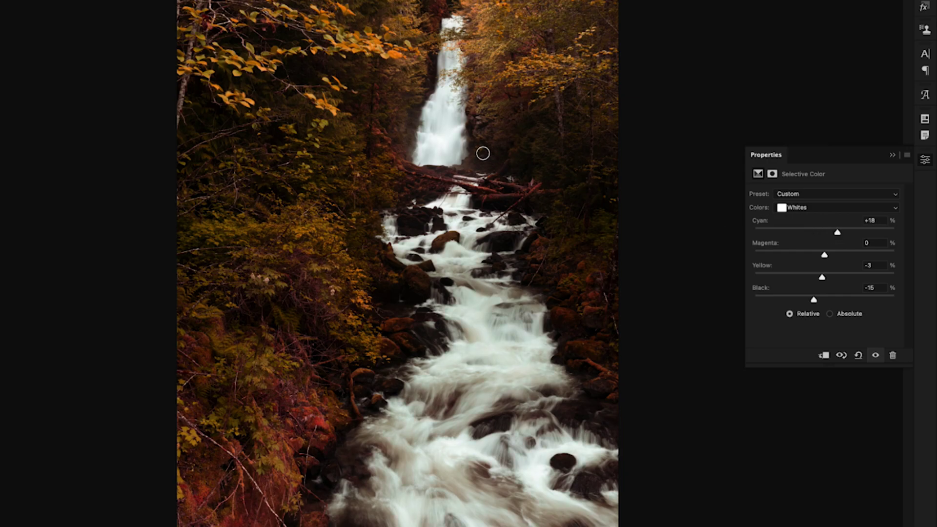
left_click_drag(825, 255, 827, 254)
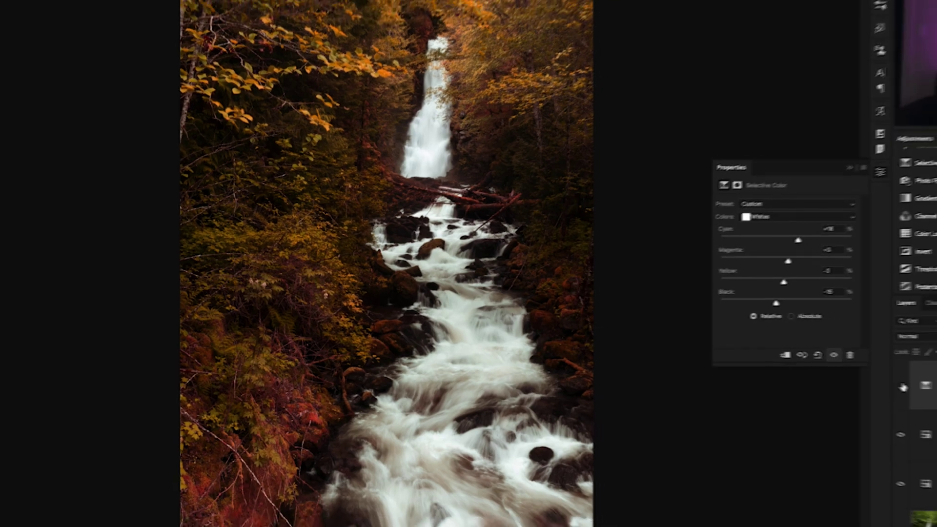
left_click(936, 387)
left_click(671, 375)
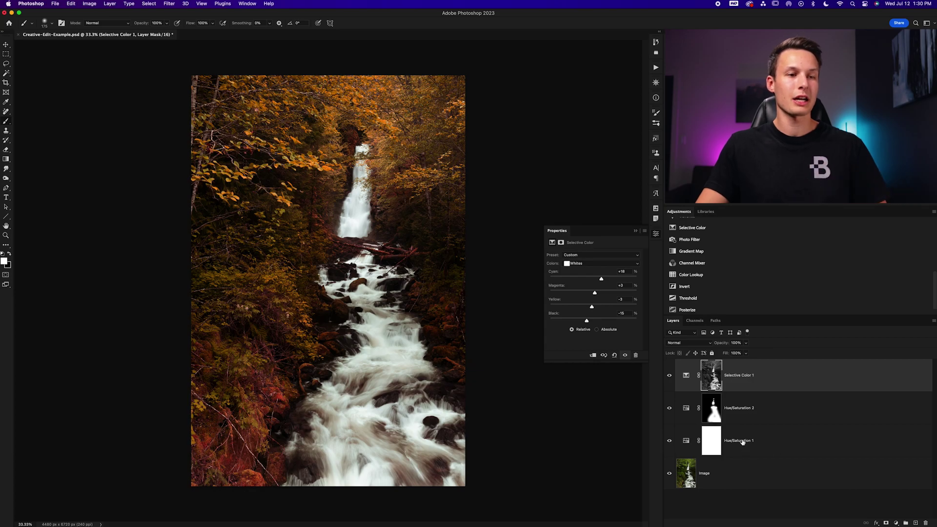
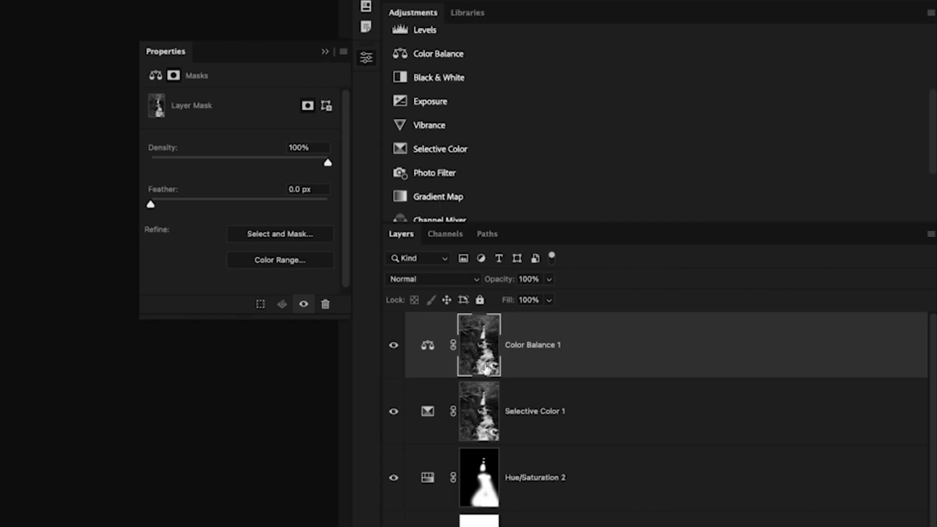
Adjust the Color Balance Shadows of the top adjustment layer to Green +3 and Blue +6
left_click(428, 348)
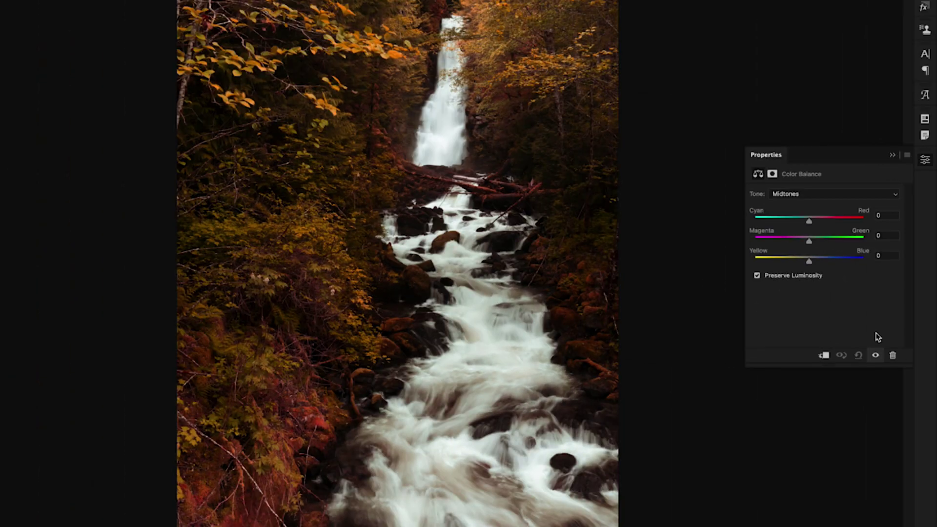
left_click(809, 194)
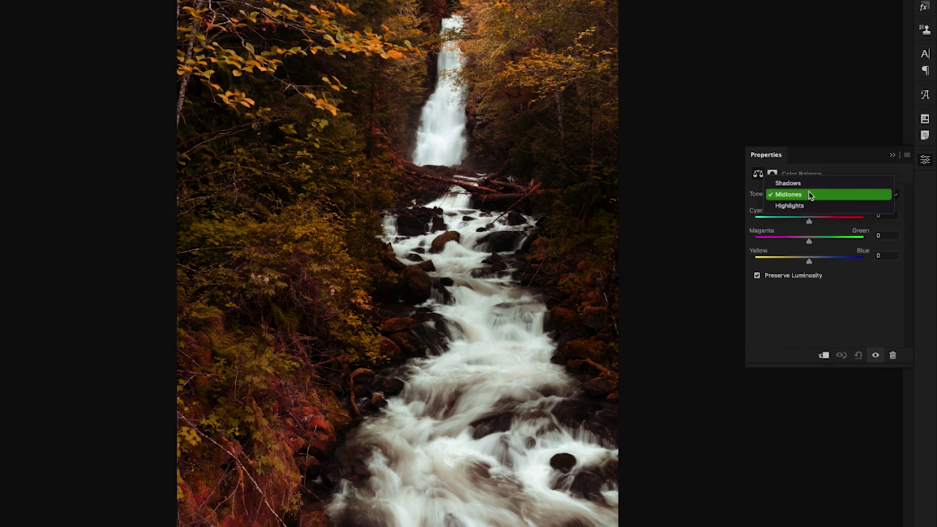
left_click(806, 184)
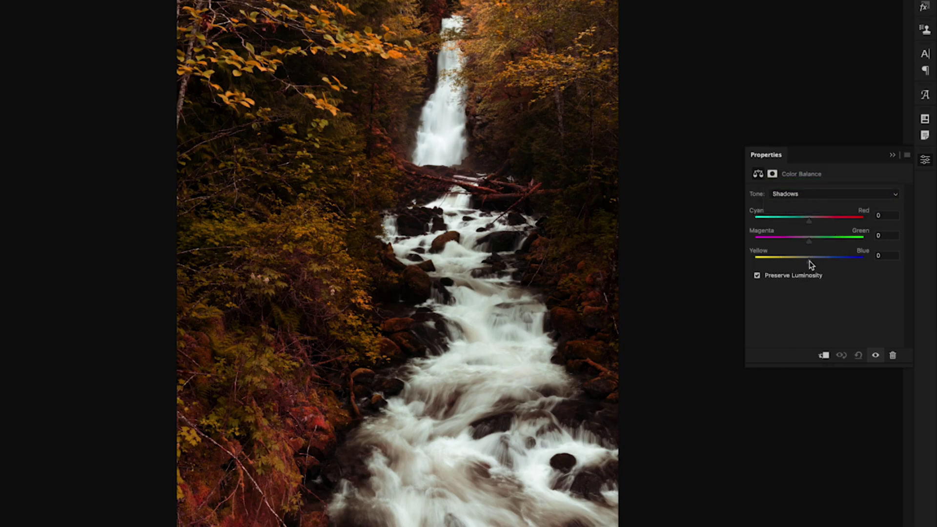
left_click_drag(809, 261, 806, 261)
Adjust the Color Balance Highlights to Cyan -1 and Blue +11, and the Midtones to Red +1, Green +1 and Yellow -8
left_click(810, 194)
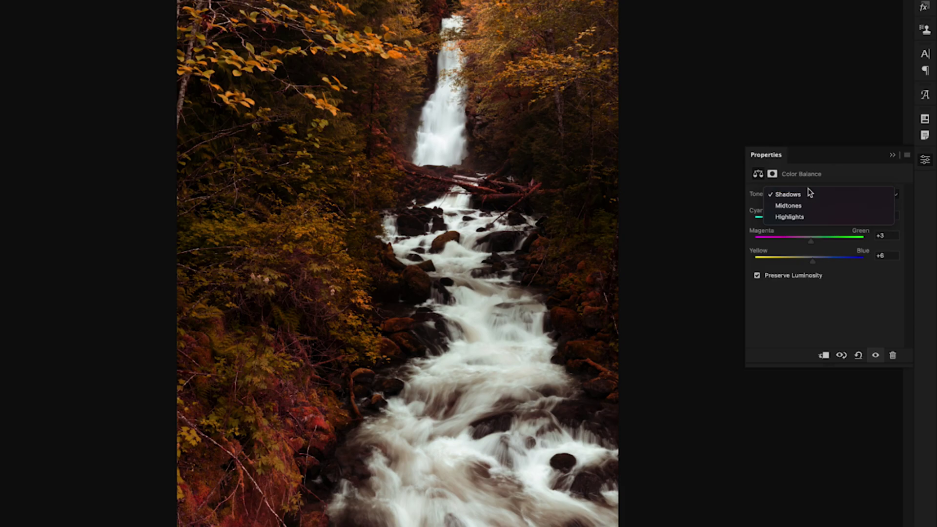
left_click(805, 219)
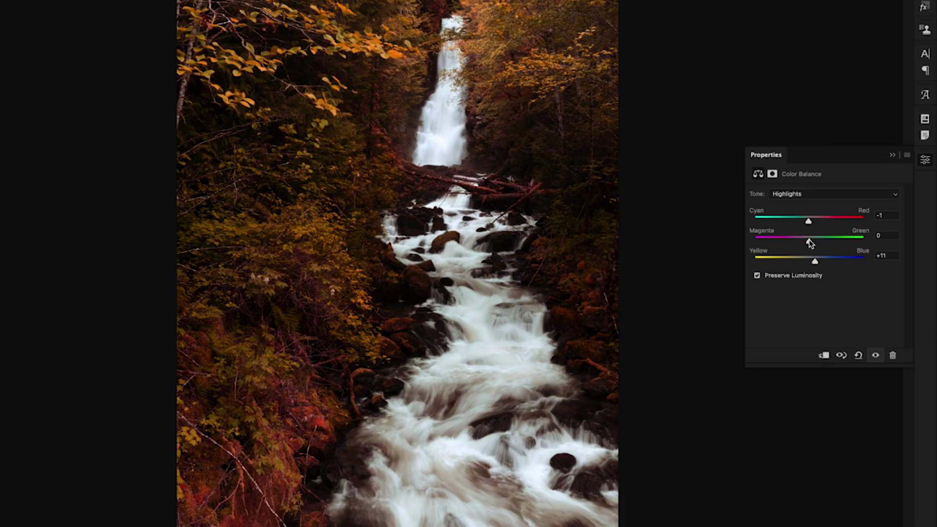
left_click(807, 194)
left_click(807, 183)
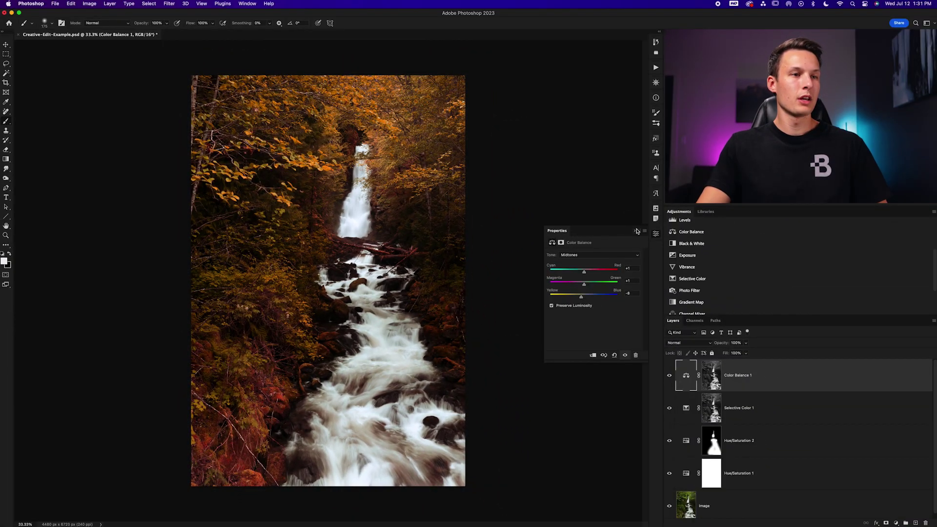
left_click(636, 230)
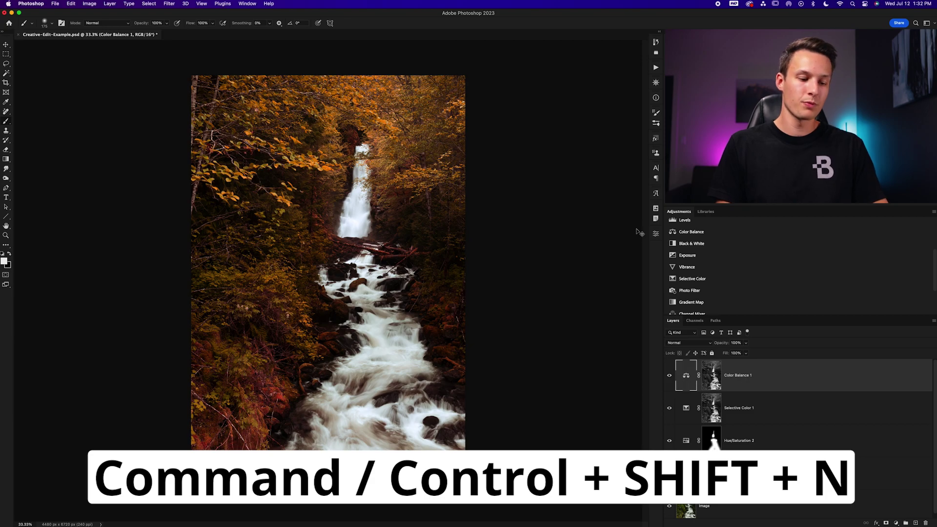
Create a layer named Dodge and Burn in Overlay mode, filled with the Overlay-neutral 50% gray
key("super+shift+n")
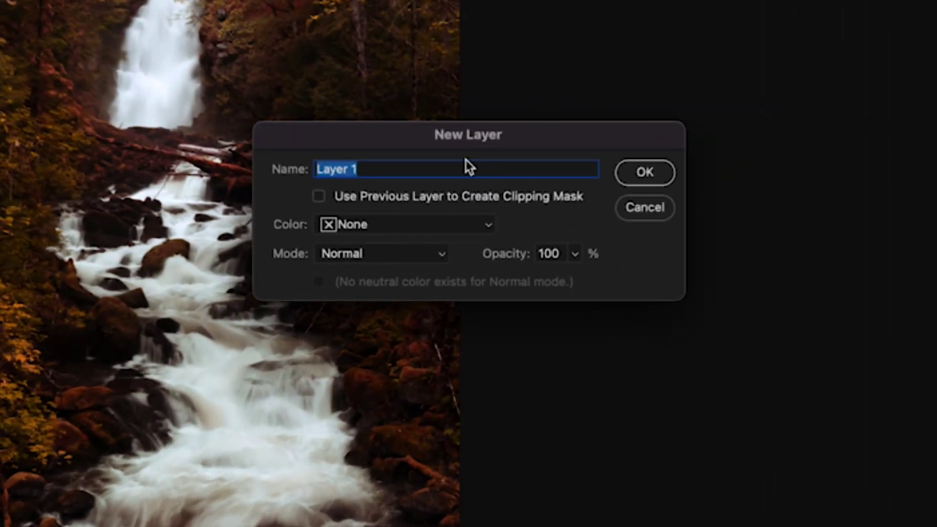
key("BackSpace")
type("Dodge and Burn")
left_click(355, 254)
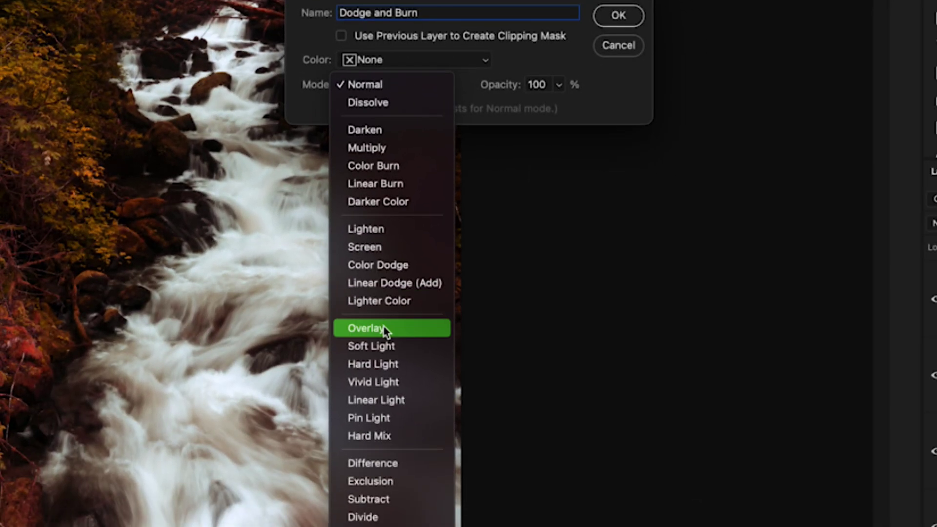
left_click(368, 526)
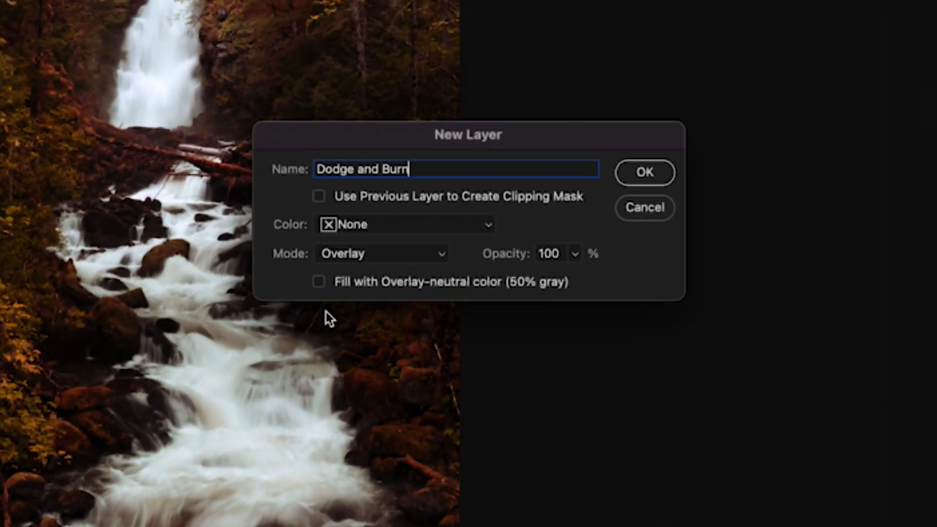
left_click(320, 283)
left_click(641, 179)
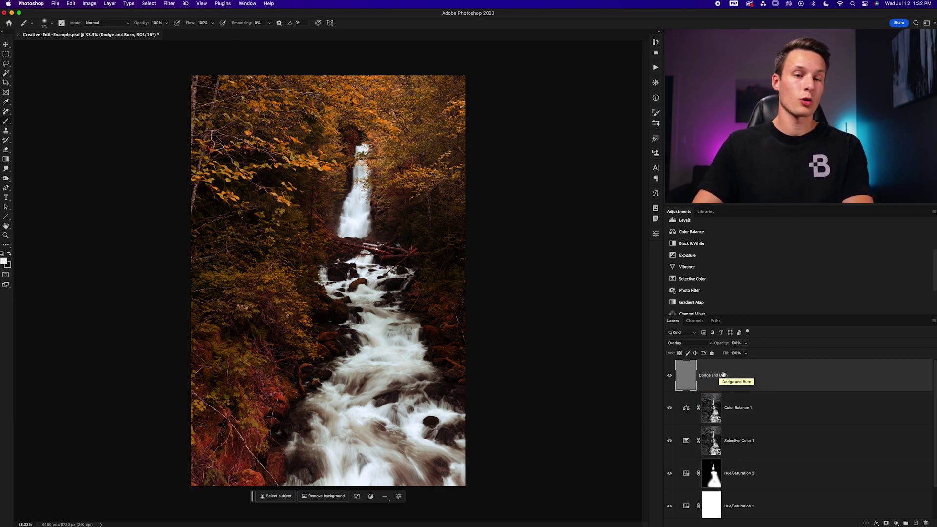
Activate the Burn Tool and check its brush preset, size and hardness
key("o")
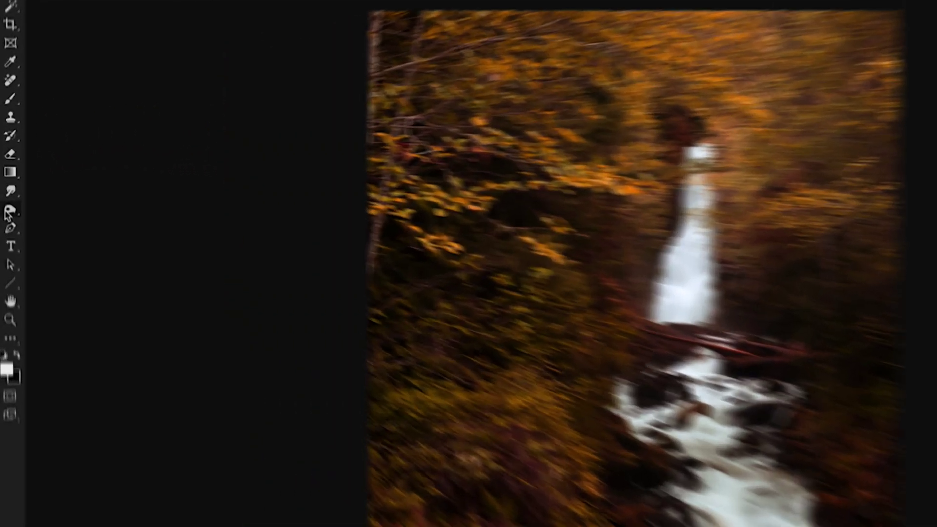
right_click(5, 178)
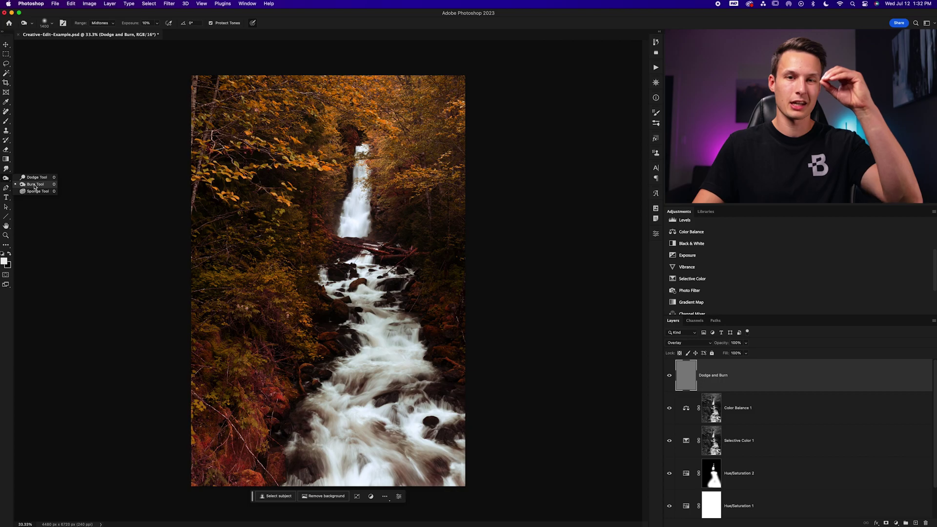
left_click(34, 186)
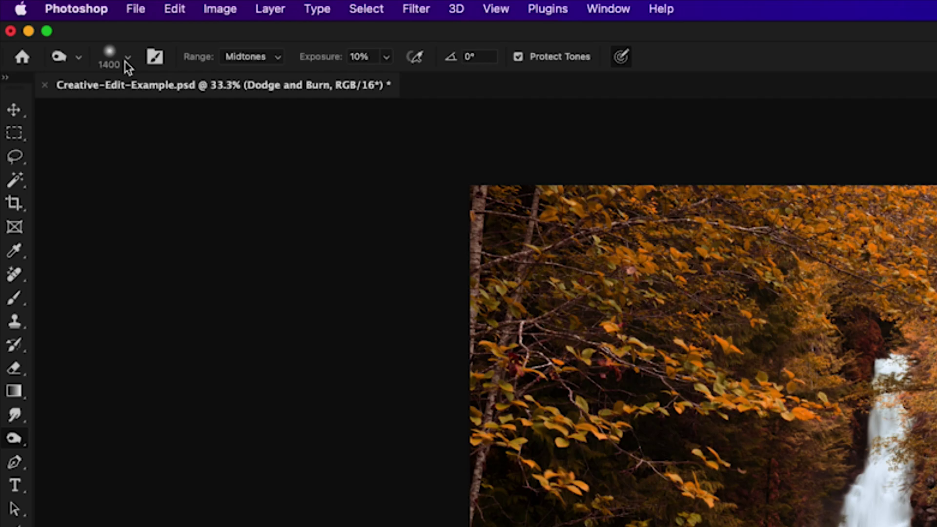
left_click(81, 38)
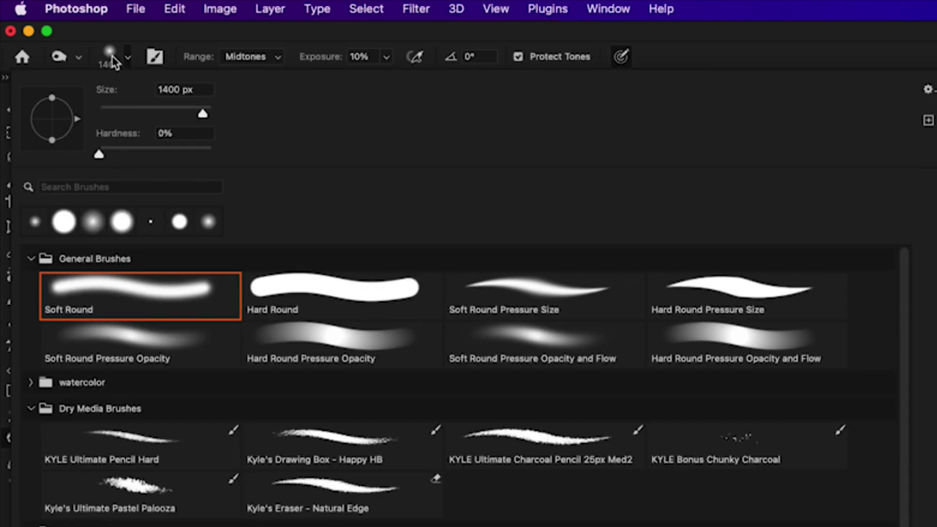
left_click(128, 59)
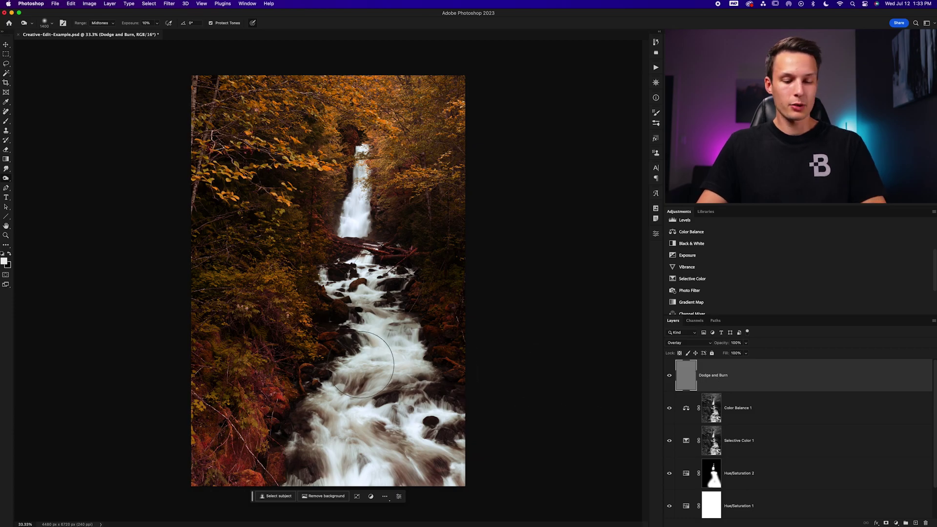
Burn the dark foliage beside the waterfall, varying the brush size between about 800 and 1300 px
key("bracketleft")
key("bracketleft")
key("bracketleft")
key("bracketleft")
key("bracketleft")
key("bracketleft")
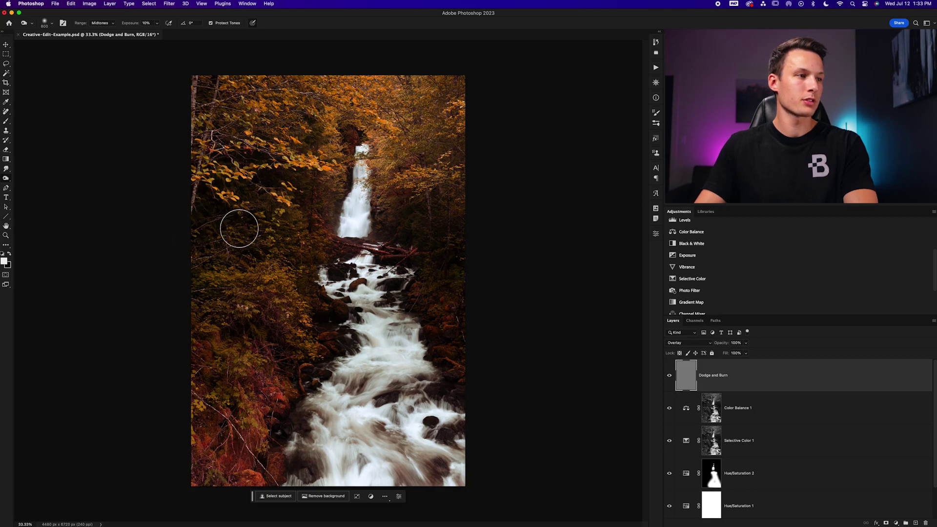
key("bracketright")
key("bracketright")
key("bracketright")
key("bracketright")
key("bracketright")
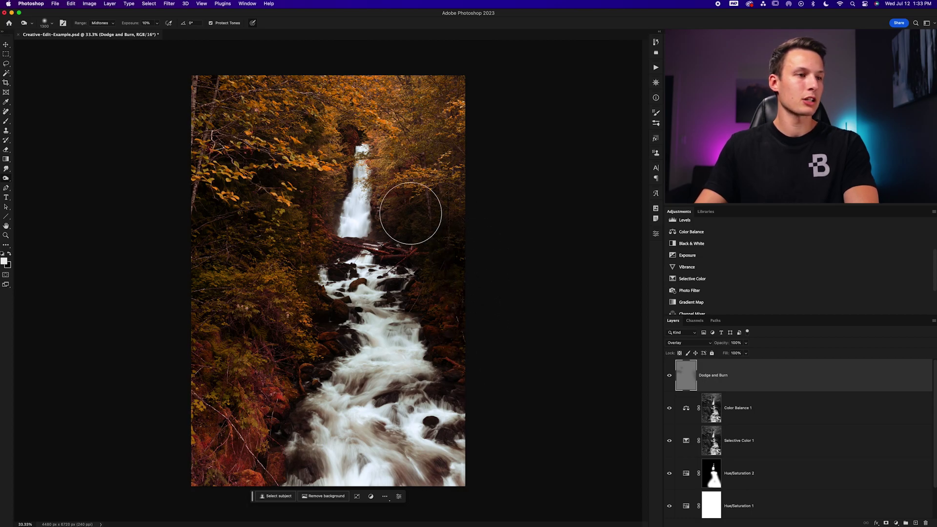
Burn the dark rocks and banks along both sides of the stream with a brush of about 800 to 900 px
key("bracketleft")
key("bracketleft")
key("bracketleft")
key("bracketleft")
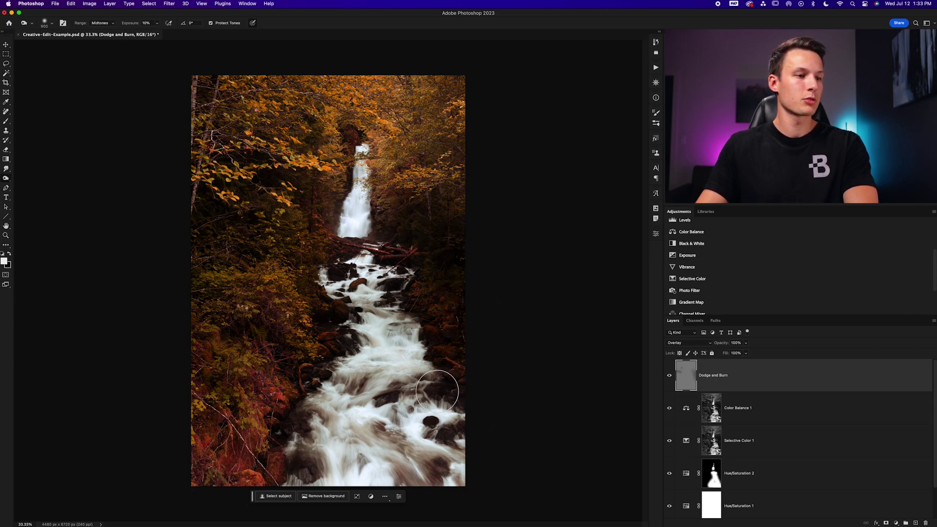
key("bracketleft")
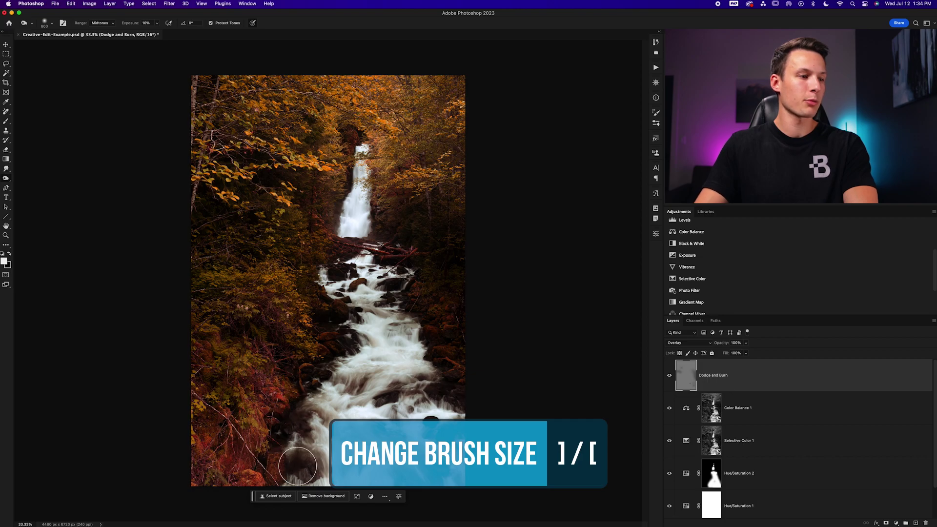
left_click_drag(291, 392, 318, 320)
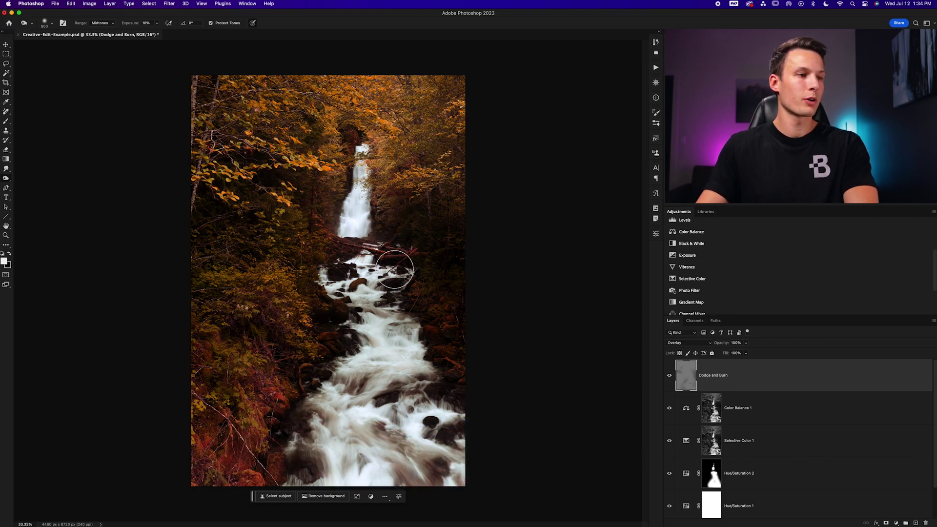
Darken the foliage and outer areas of the photo with the Burn Tool, enlarging the brush to about 2100 px
key("bracketright")
key("bracketright")
key("bracketright")
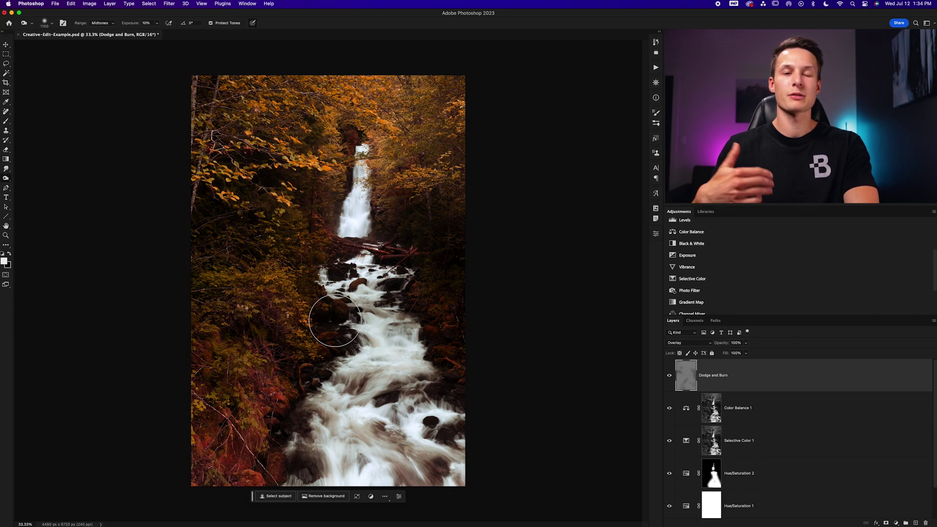
key("bracketright")
key("bracketright")
key("bracketright")
key("bracketright")
key("bracketright")
key("bracketright")
key("bracketright")
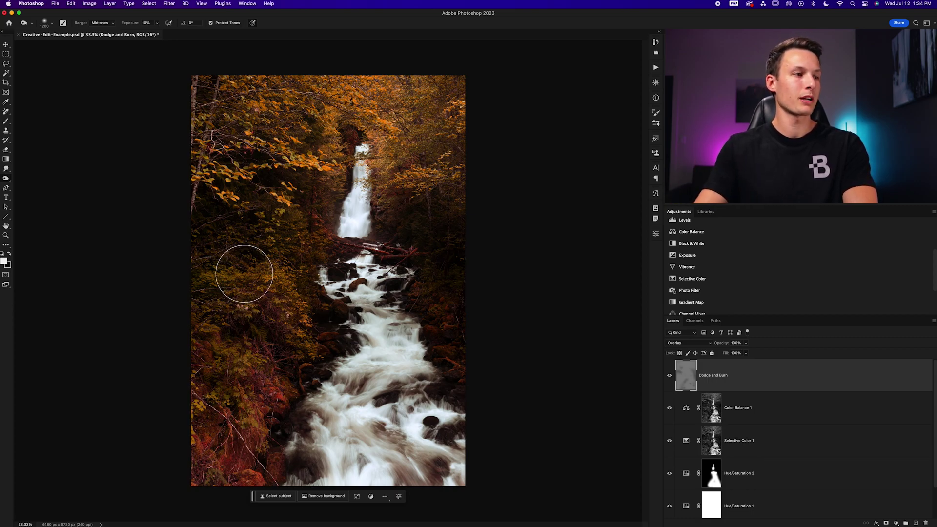
key("bracketright")
key("bracketright")
key("bracketright")
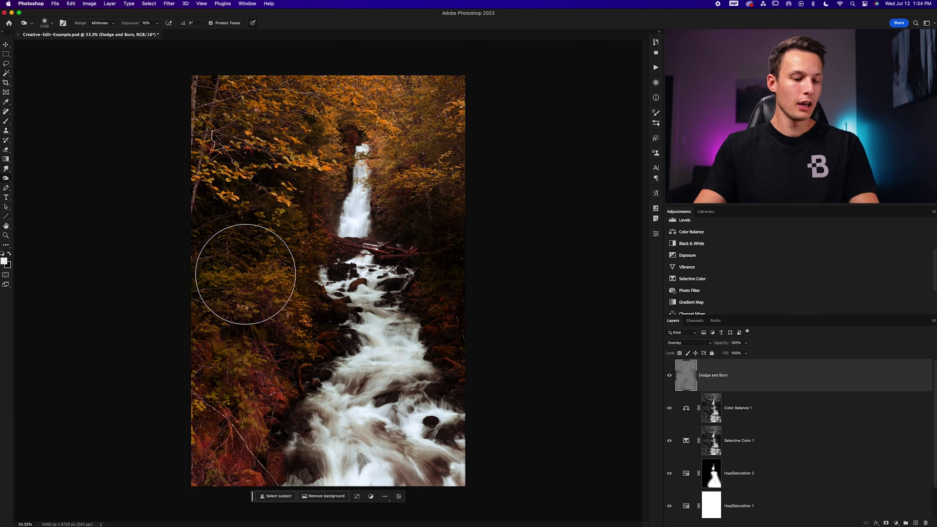
key("super+minus")
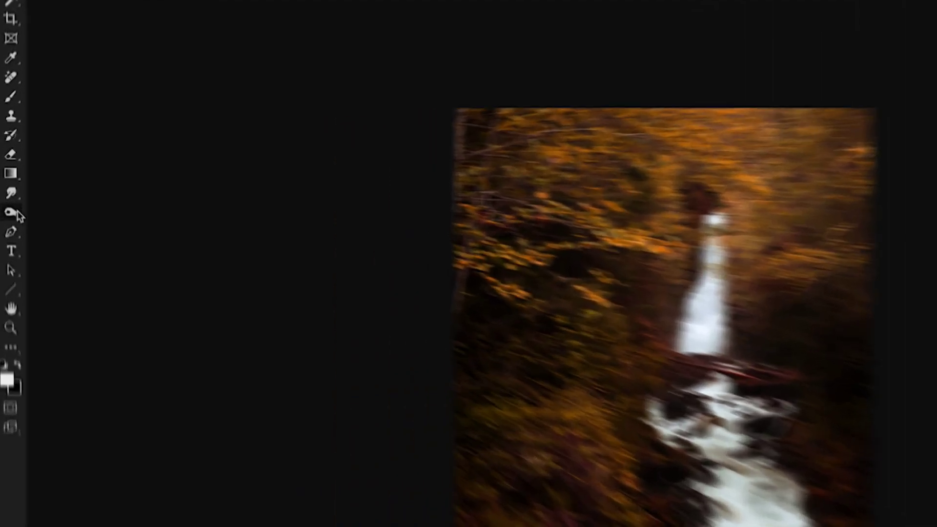
Switch to the Dodge Tool and check its brush preset, size and hardness
left_click(18, 214)
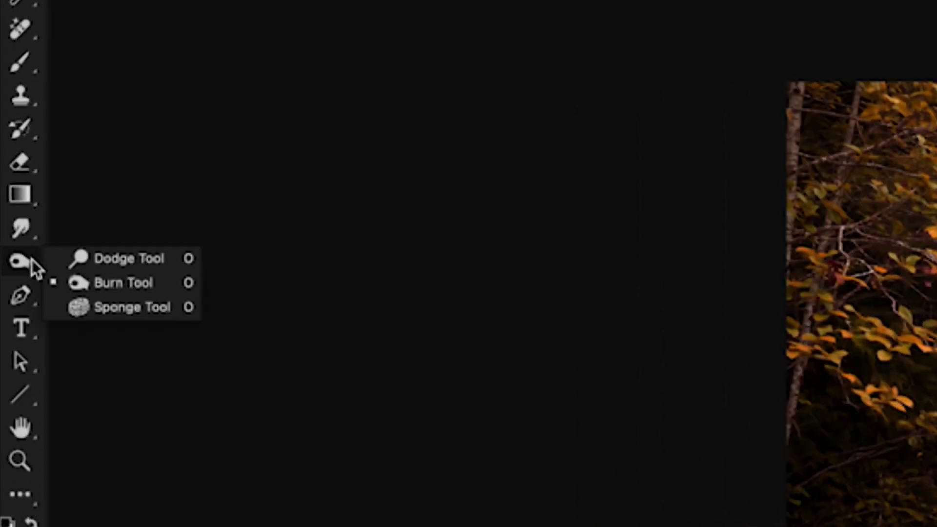
left_click(126, 259)
left_click(118, 62)
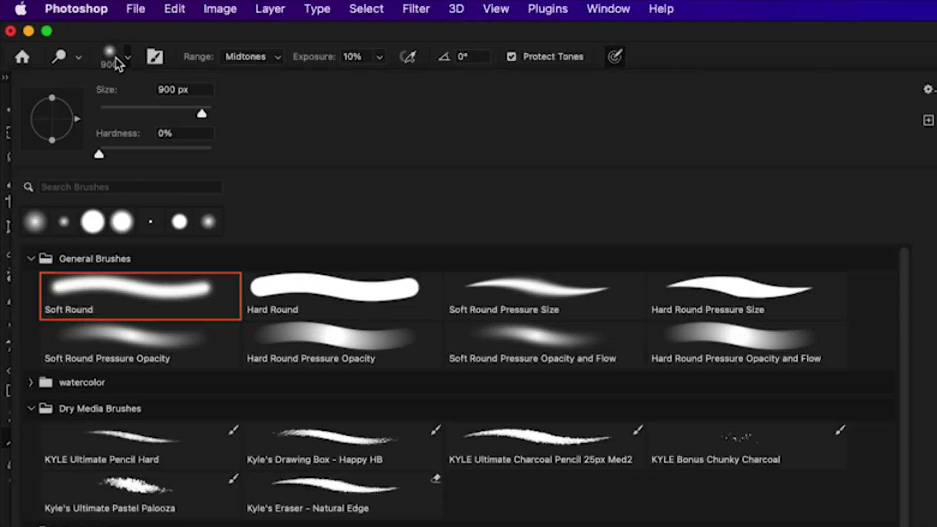
left_click(112, 46)
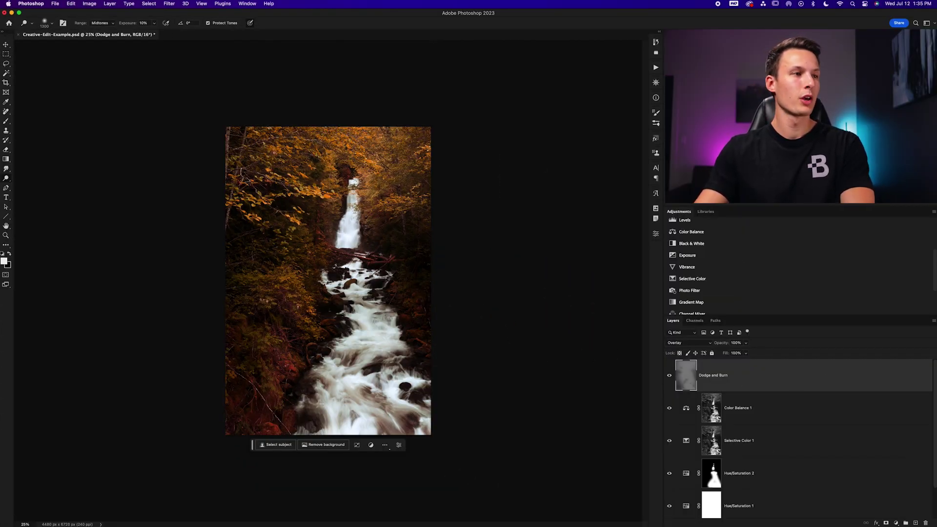
Dodge the foliage and water along the stream with a brush of about 1400 to 1700 px
key("bracketright")
key("bracketright")
key("bracketright")
key("bracketright")
key("bracketright")
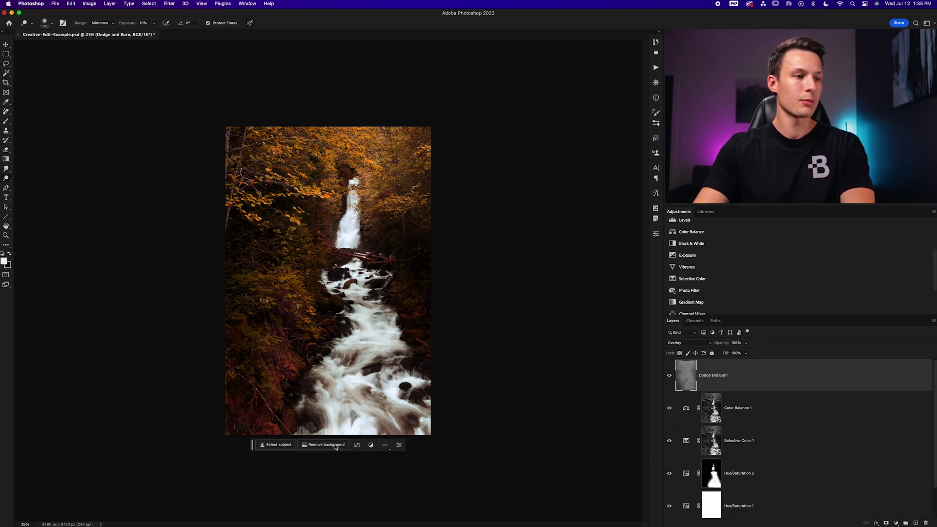
key("bracketleft")
key("bracketleft")
key("bracketleft")
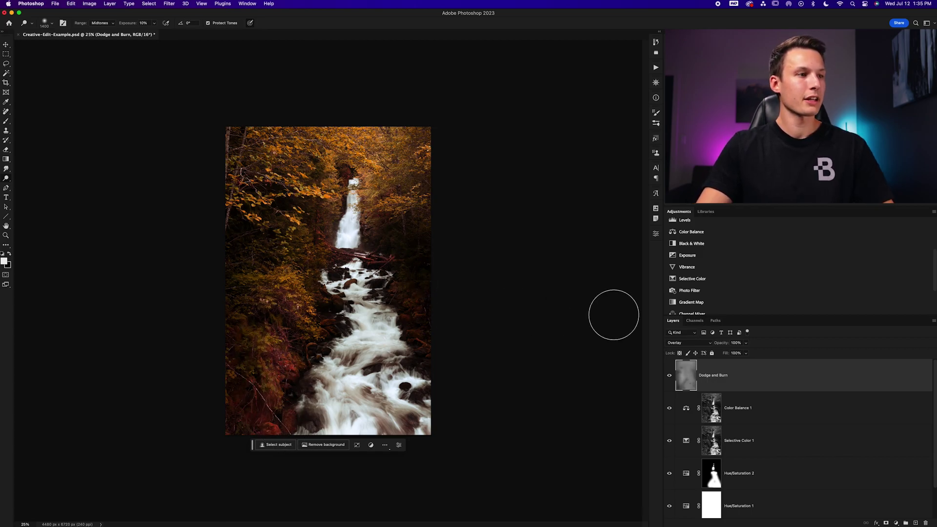
Undo the last dodge stroke and reduce the brush to about 1000 px for dodging near the waterfall's top
key("super+z")
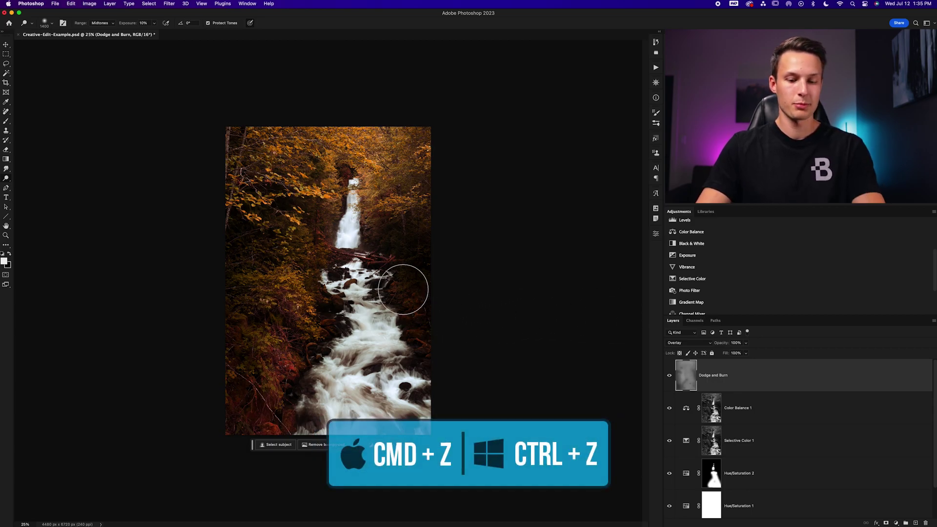
key("bracketleft")
key("bracketleft")
key("bracketleft")
key("bracketleft")
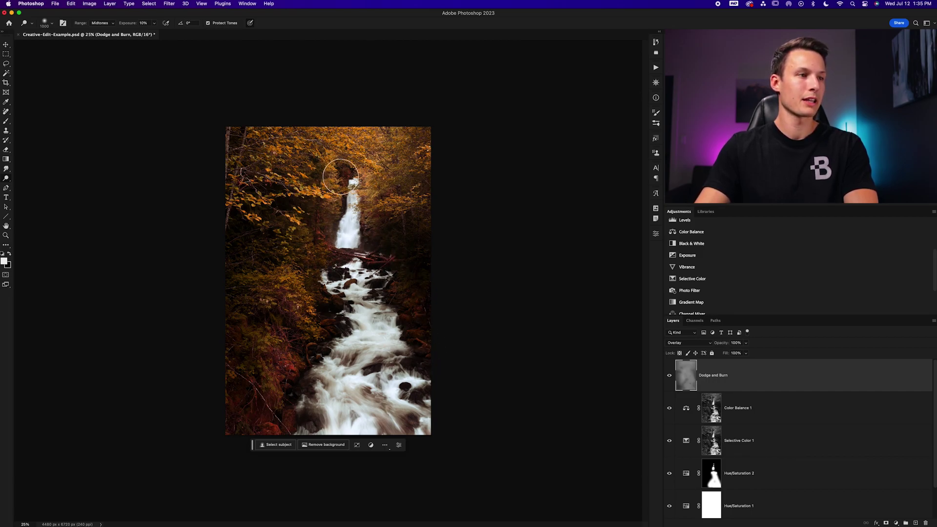
Enlarge the Dodge Tool brush to 1400 px and set its exposure to 5%
key("bracketright")
key("bracketright")
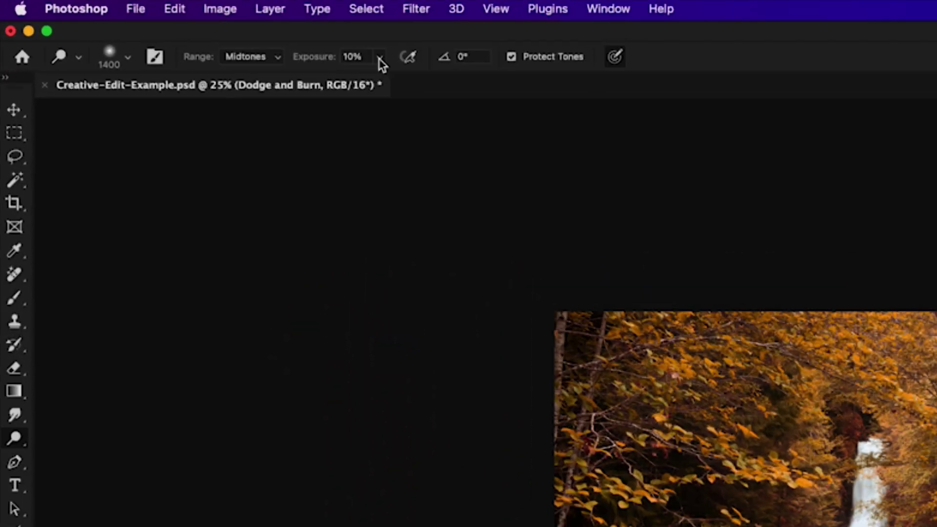
left_click(154, 23)
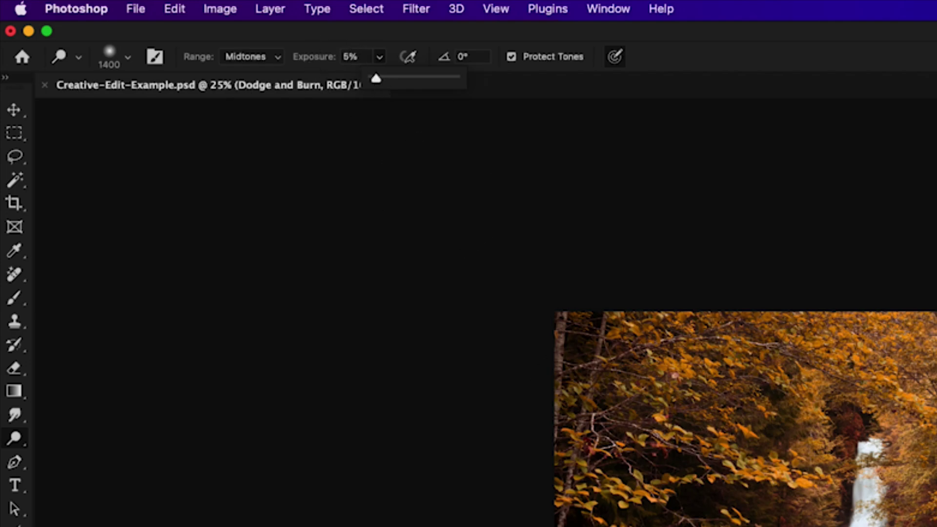
key("Return")
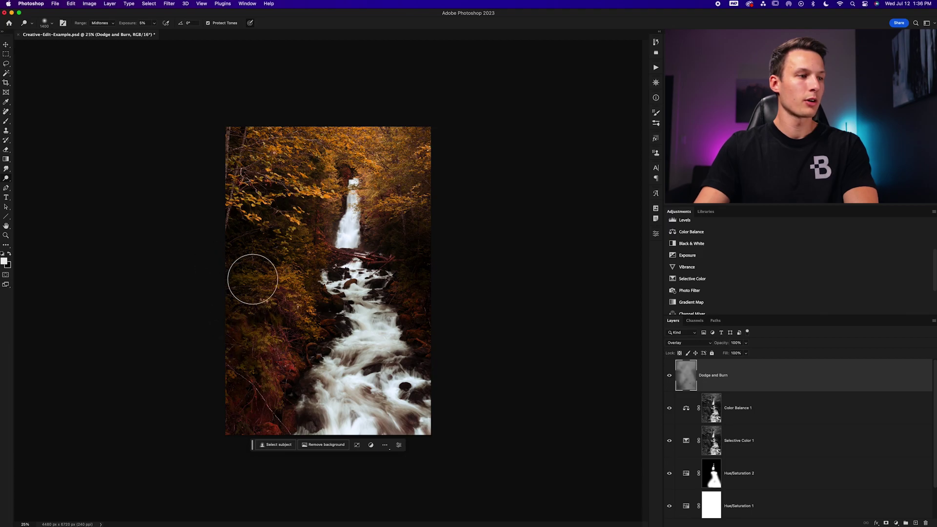
Dodge the midtones of the dark foliage on the stream's left bank, and compare the photo with the Dodge and Burn layer hidden and shown
mouse_move(244, 299)
left_mouse_down()
mouse_move(249, 341)
mouse_move(274, 366)
mouse_move(262, 393)
mouse_move(259, 361)
mouse_move(219, 316)
mouse_move(247, 279)
mouse_move(235, 340)
mouse_move(260, 415)
mouse_move(277, 407)
mouse_move(260, 376)
mouse_move(255, 416)
mouse_move(247, 390)
mouse_move(257, 392)
mouse_move(240, 368)
mouse_move(246, 330)
mouse_move(273, 278)
mouse_move(293, 299)
mouse_move(293, 261)
left_mouse_up()
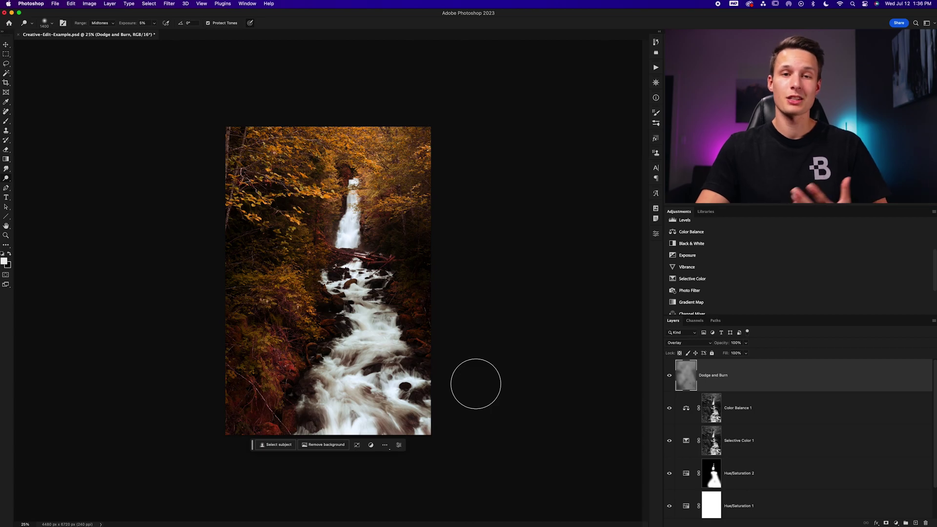
left_click(669, 377)
left_click(669, 377)
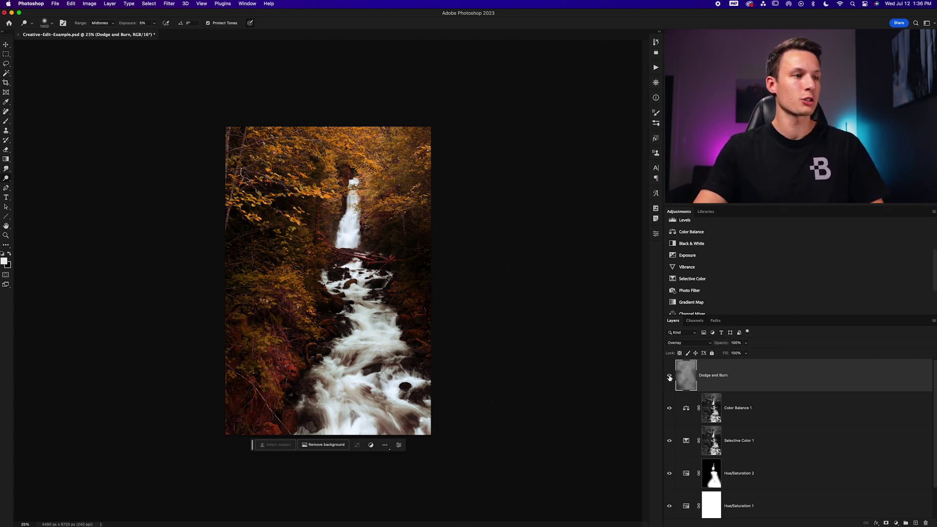
left_click(669, 377)
left_click(670, 377)
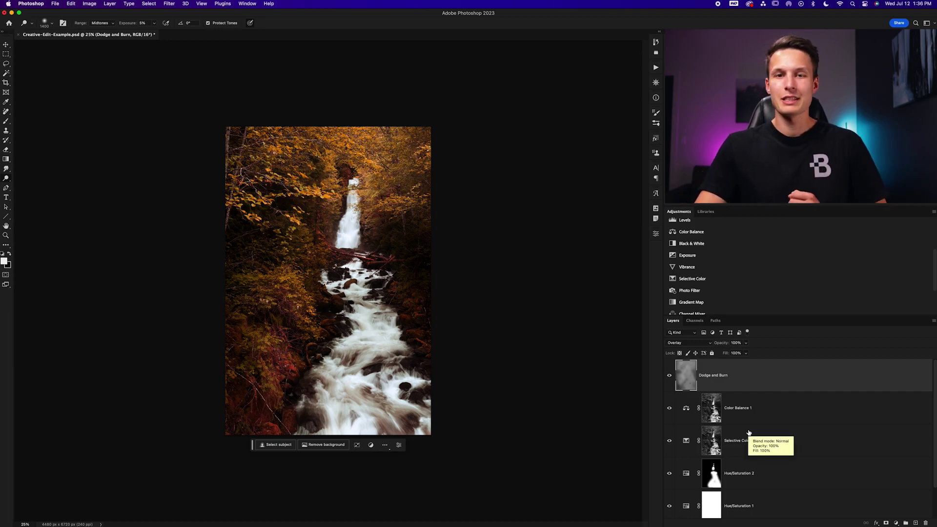
Compare the original photo with the finished edit by isolating the Image layer and restoring all other layers, twice
scroll(749, 433, "down", 2)
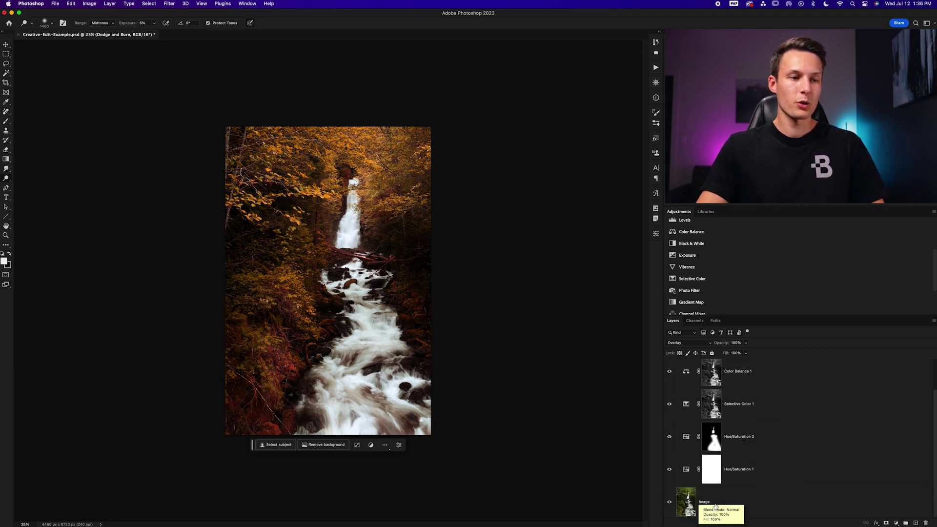
left_click(670, 503, "alt")
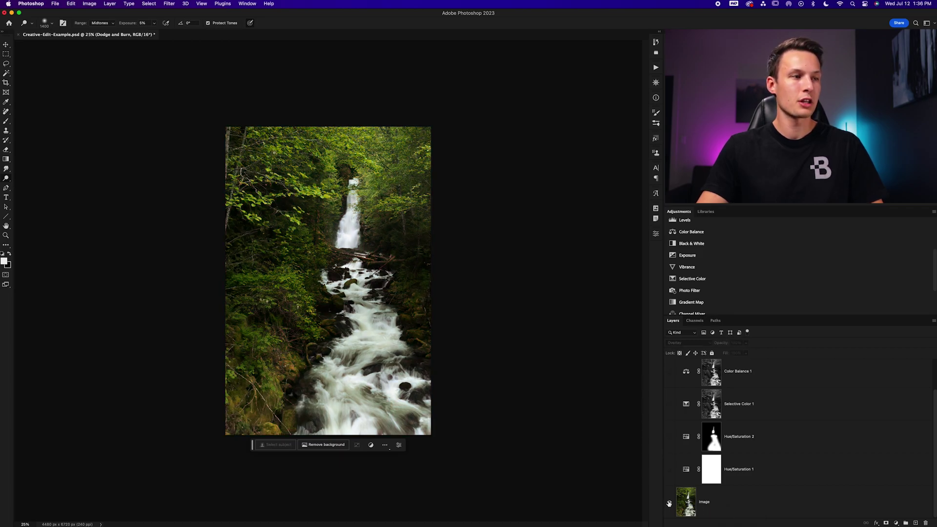
left_click(669, 503, "alt")
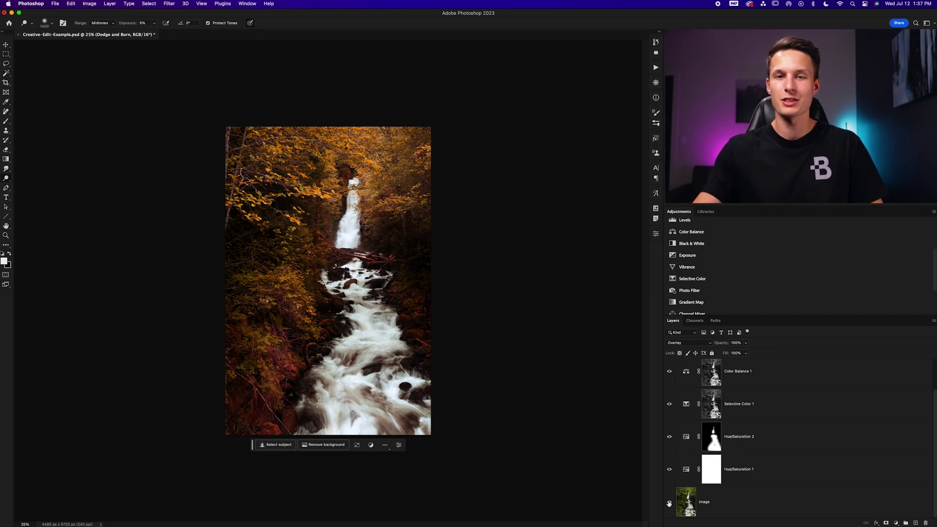
left_click(669, 503, "alt")
left_click(669, 504, "alt")
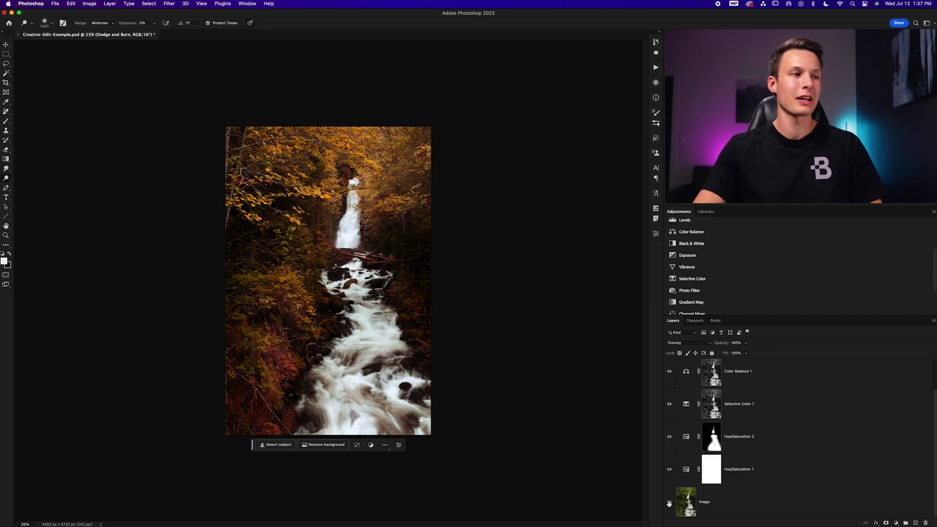